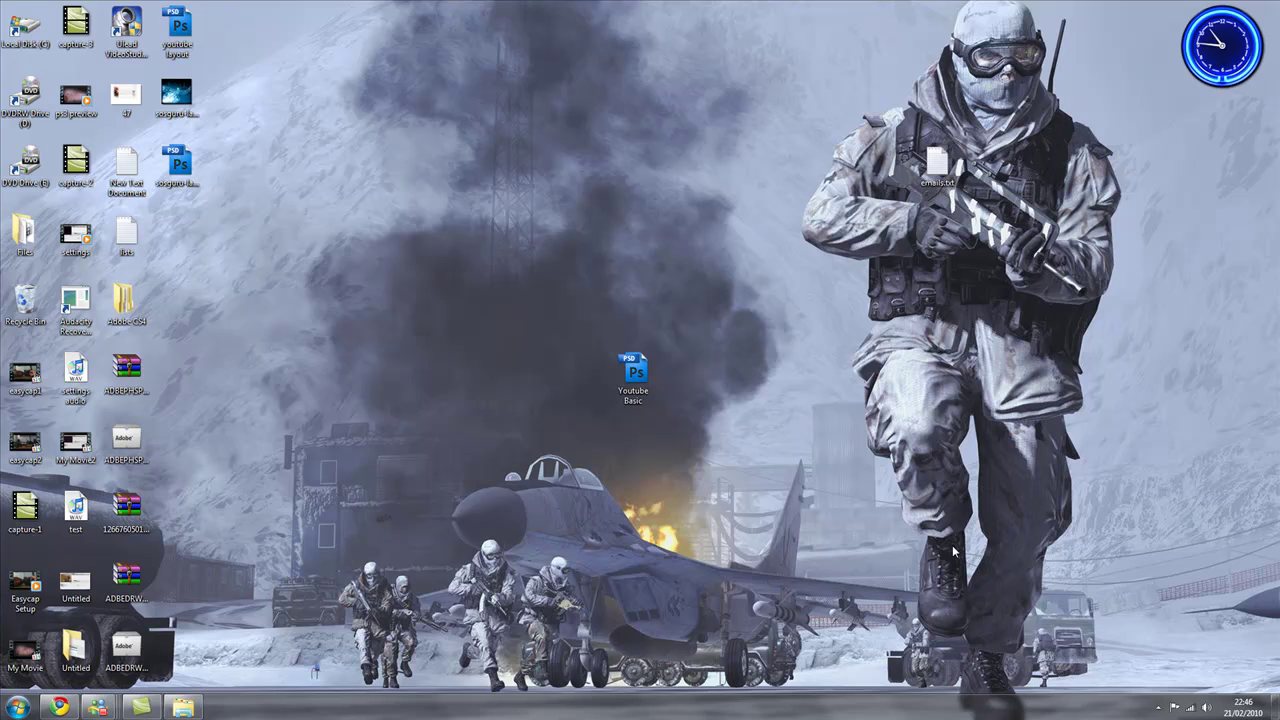
Step: Load the sosguru.com website in a new Chrome tab, then close its Downloads page
left_click(60, 707)
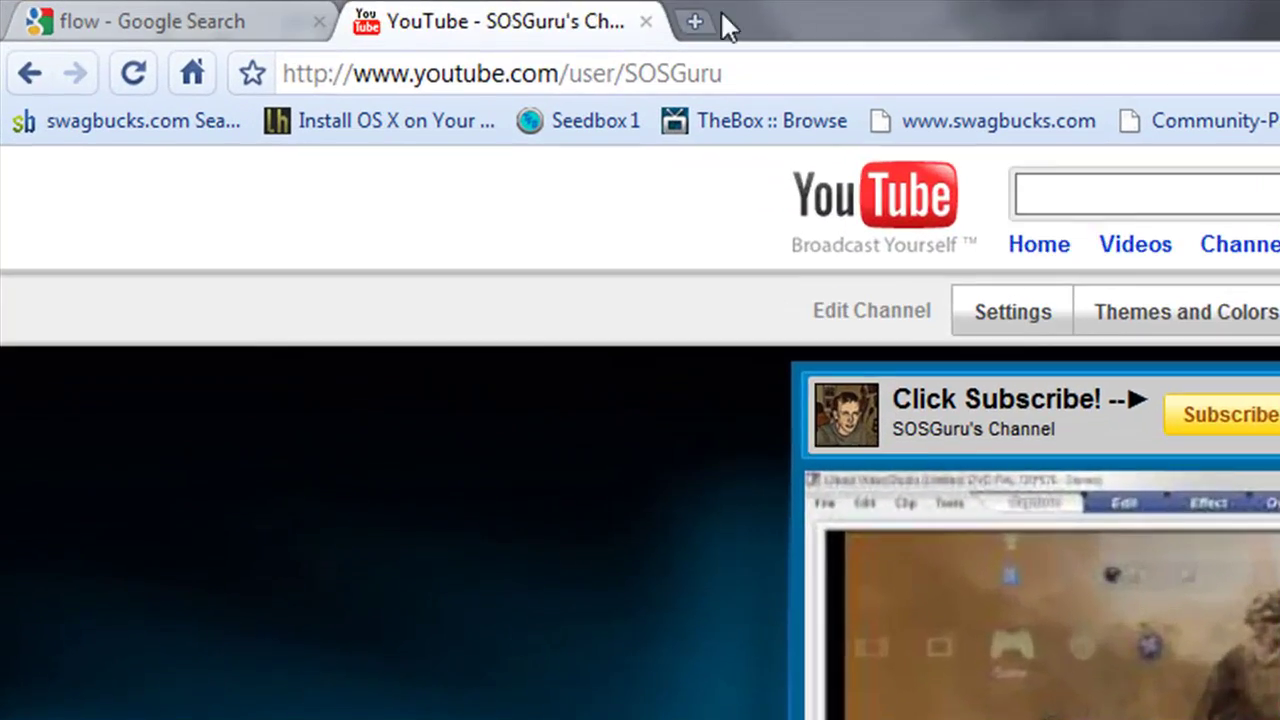
left_click(540, 17)
type("sosguru.com/")
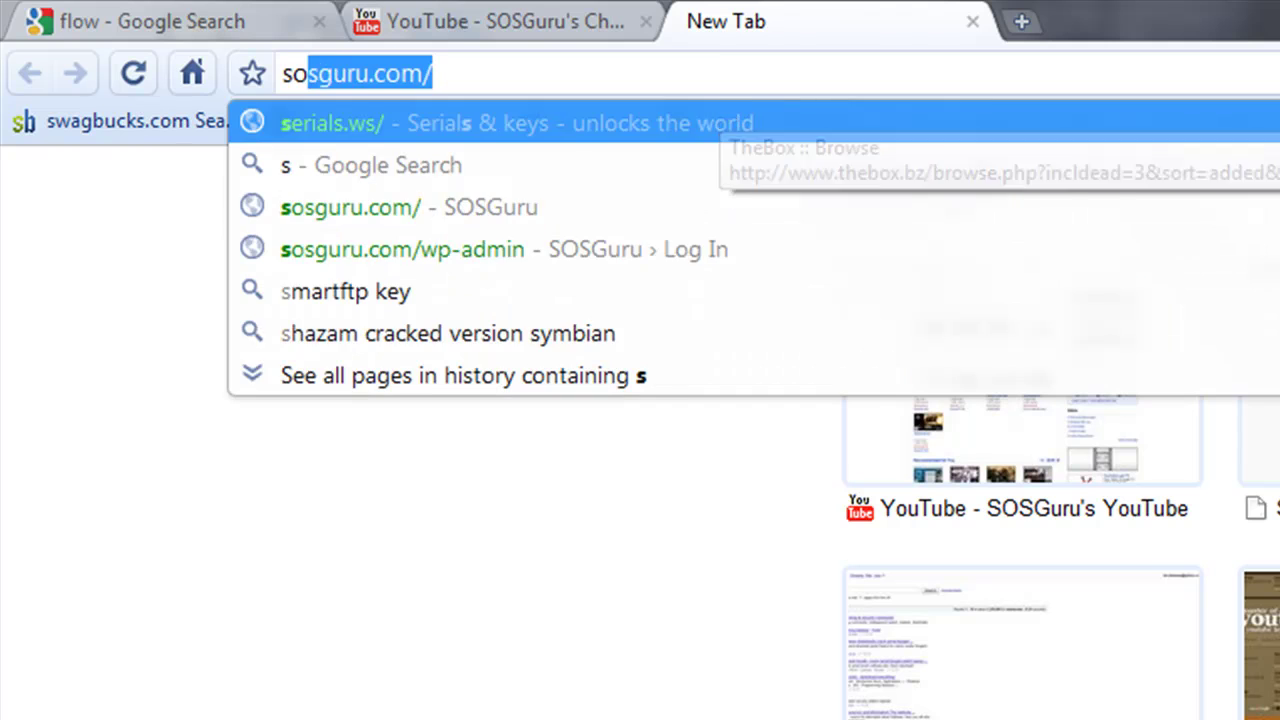
key("Return")
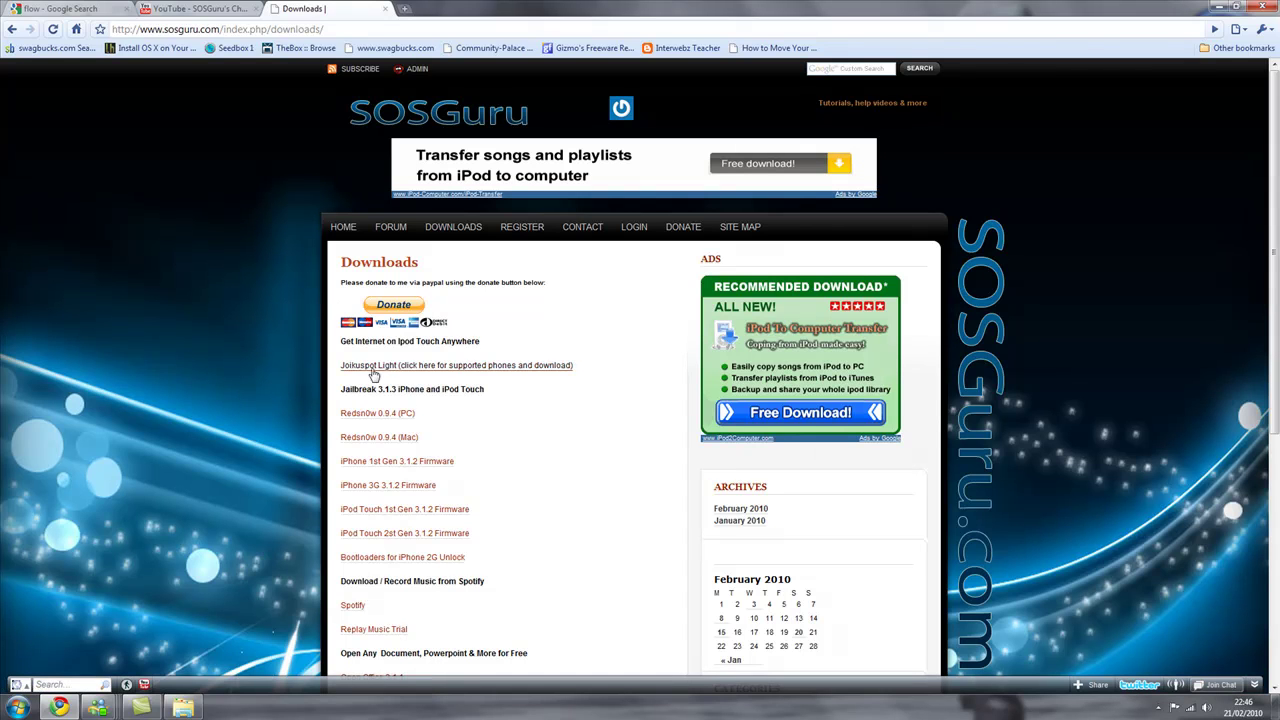
left_click(385, 9)
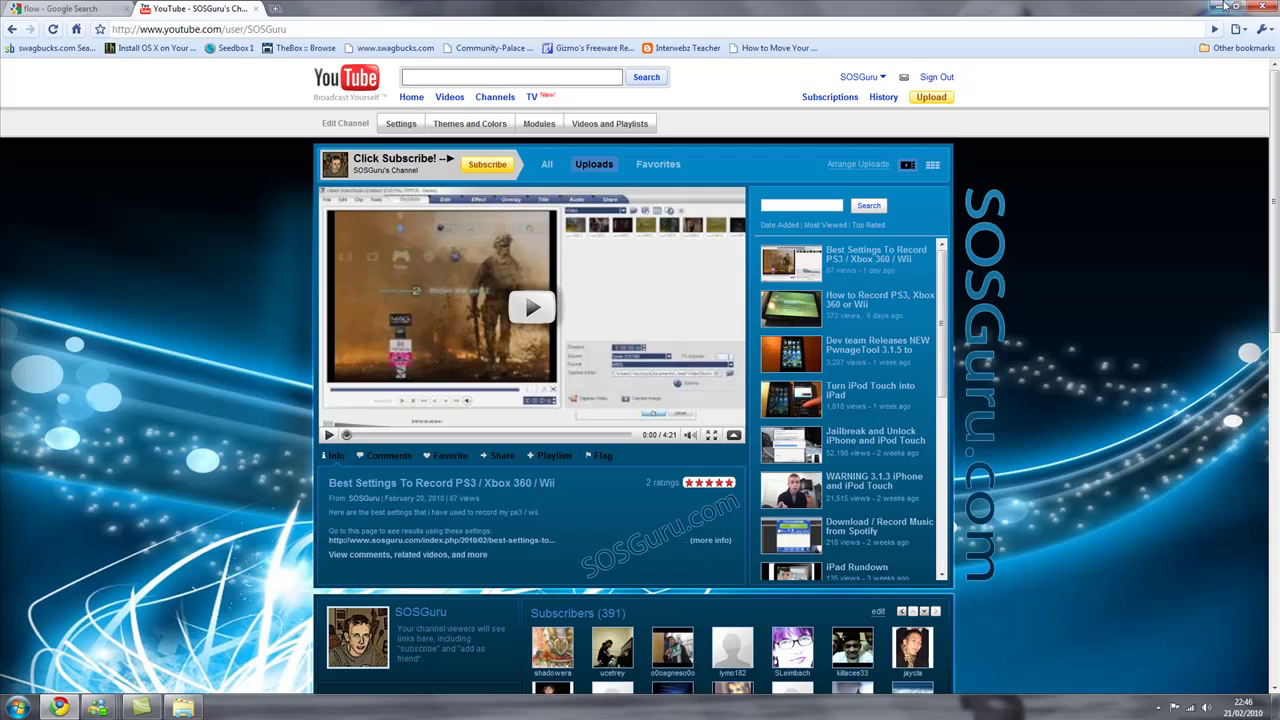
Step: Minimise Chrome and open Youtube Basic.psd from the desktop in Photoshop CS4
left_click(1222, 6)
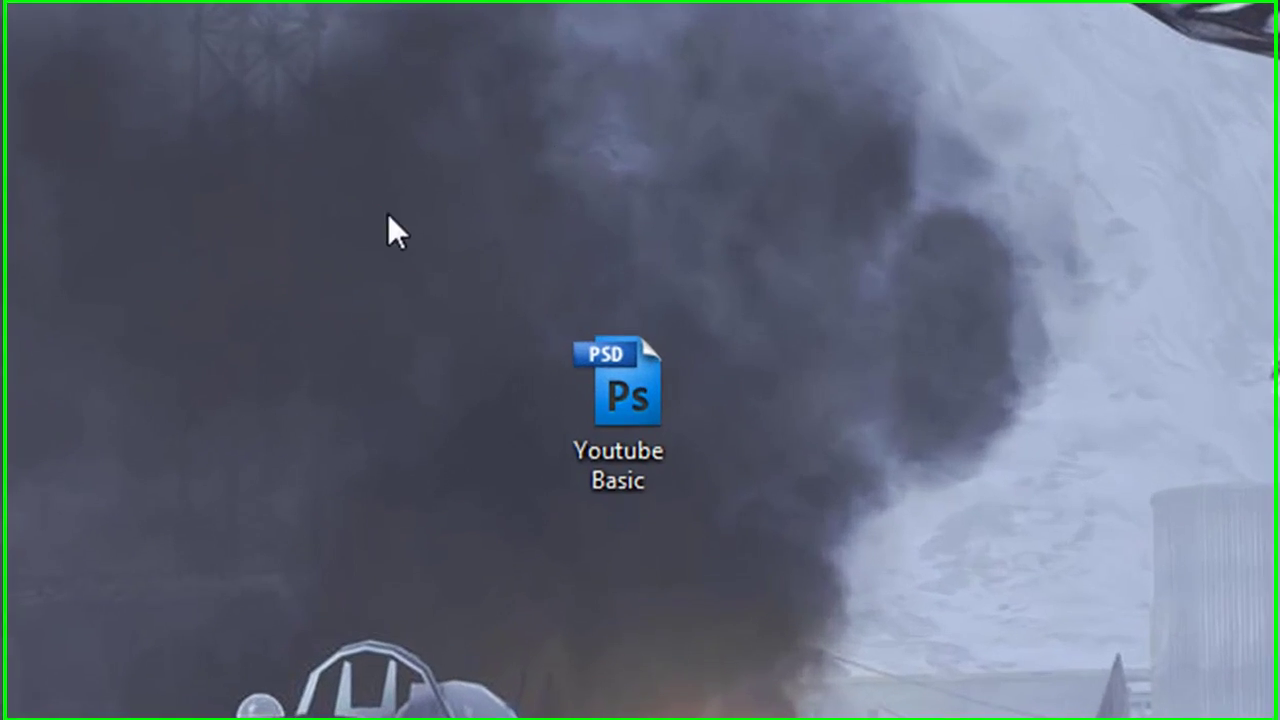
left_click_drag(538, 304, 780, 451)
left_click_drag(1034, 611, 1020, 626)
left_click(1020, 626)
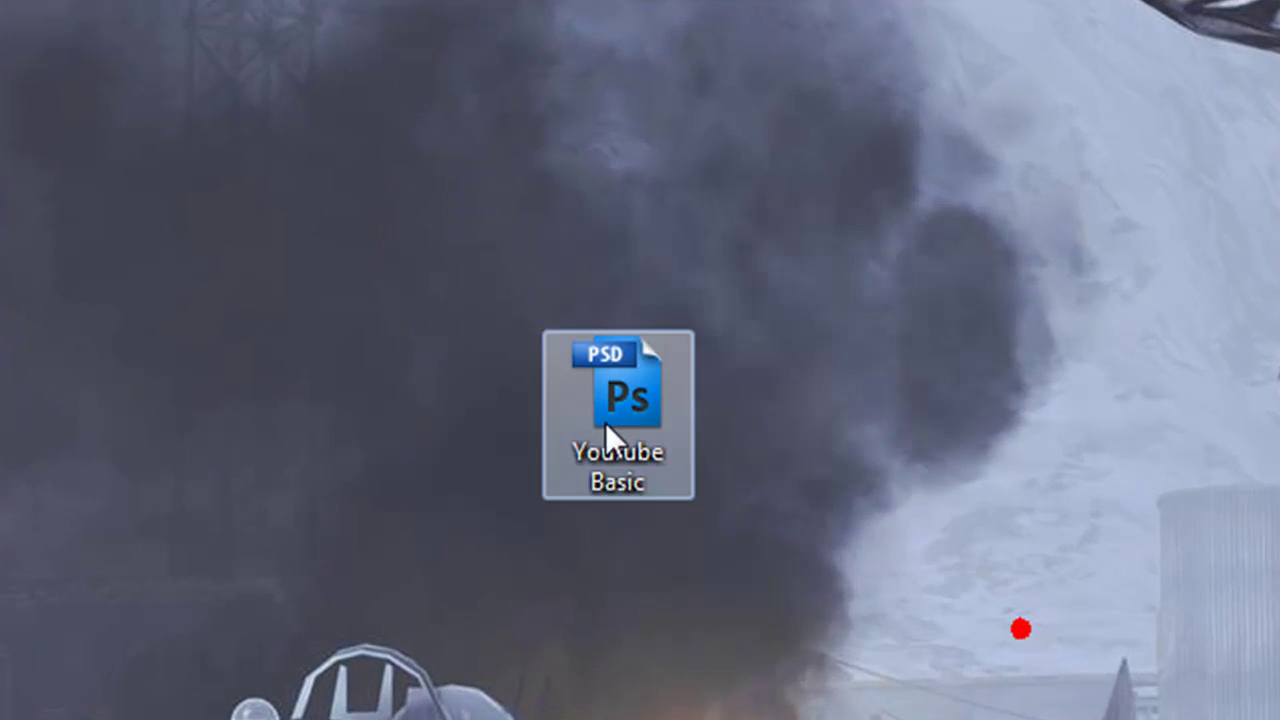
left_click(652, 419)
left_click(894, 443)
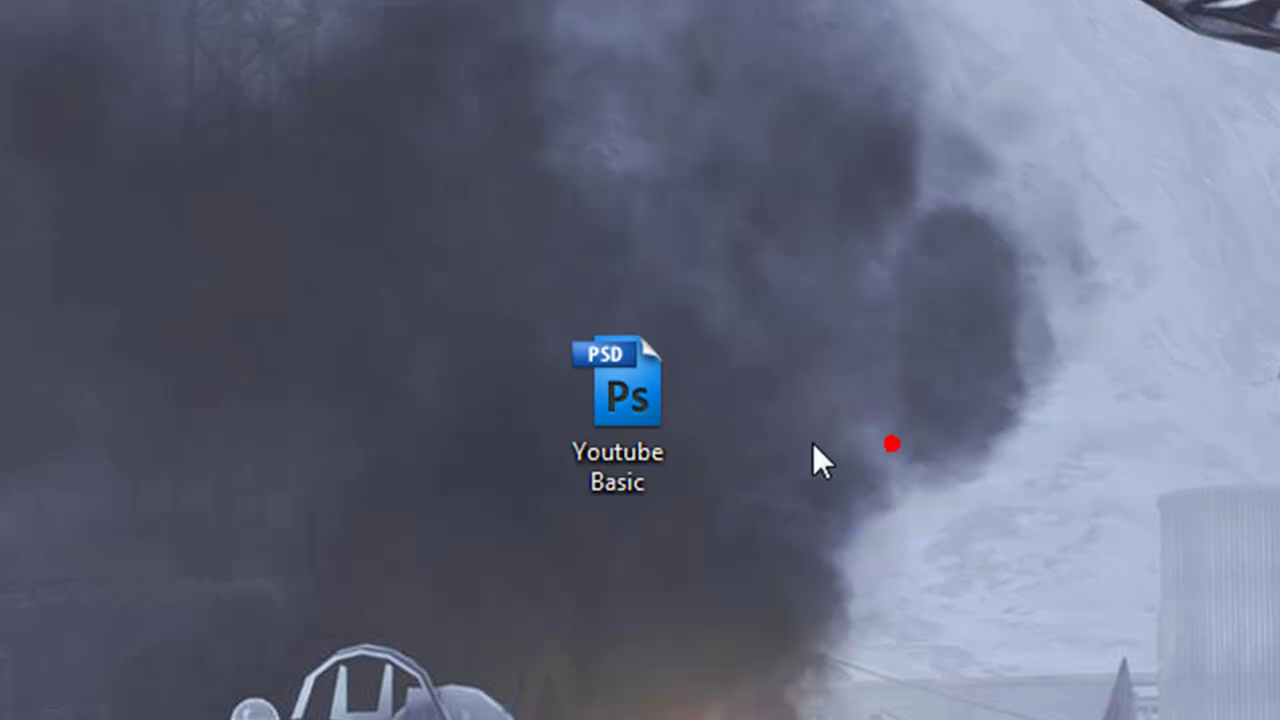
left_click(656, 441)
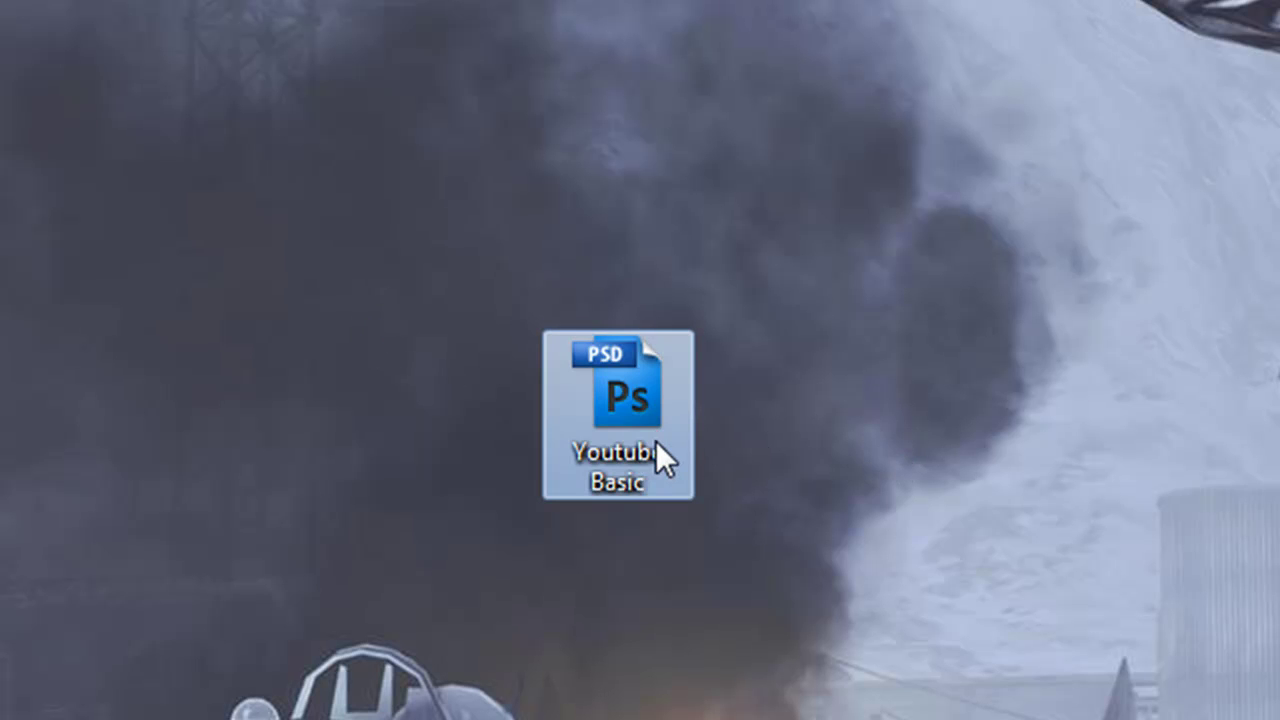
double_click(656, 441)
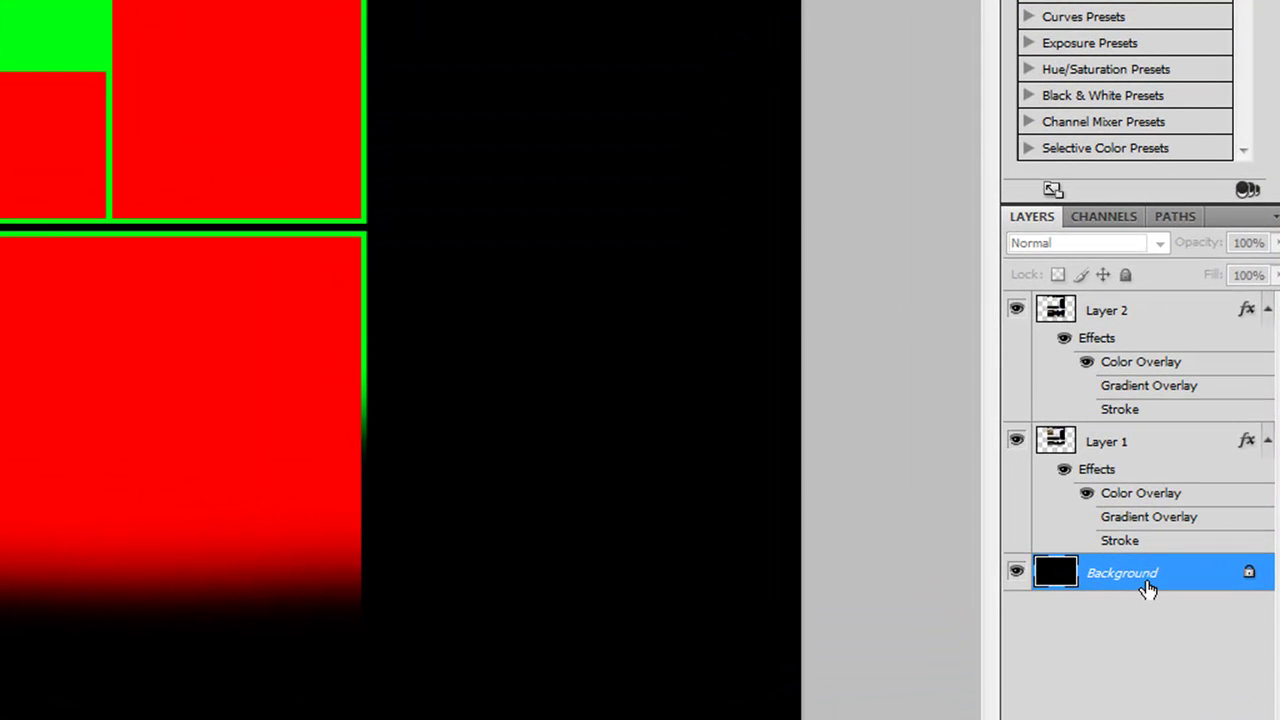
Step: Hide the Background, Layer 1 and Layer 2
left_click(1140, 447)
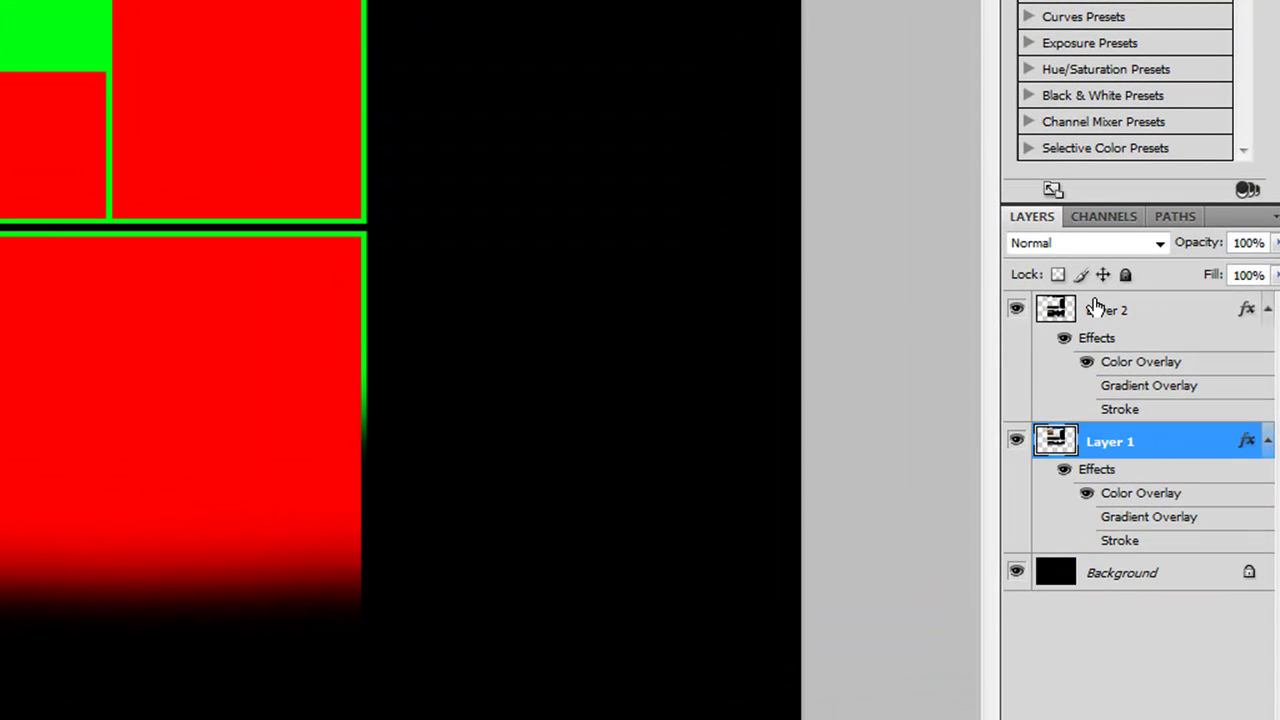
left_click(1016, 572)
left_click(1016, 432)
left_click(1016, 310)
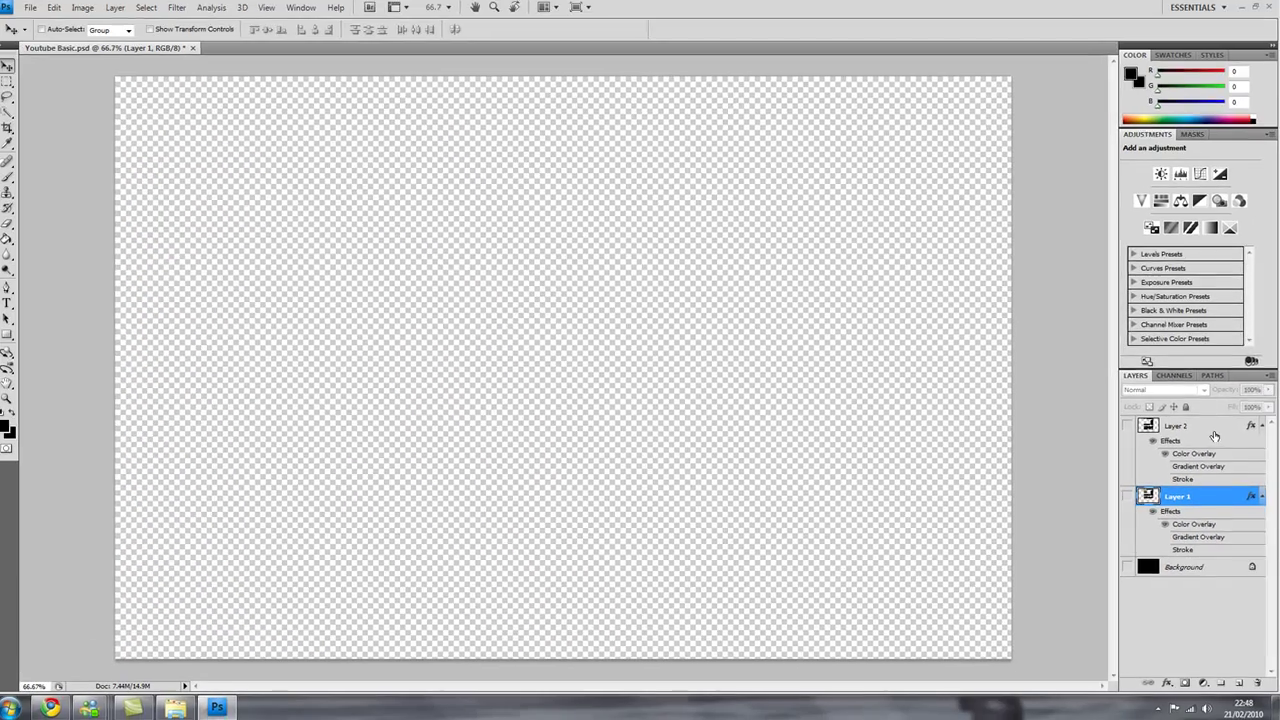
Step: Show Layer 2, Layer 1 and the black Background again, one at a time
left_click(1214, 430)
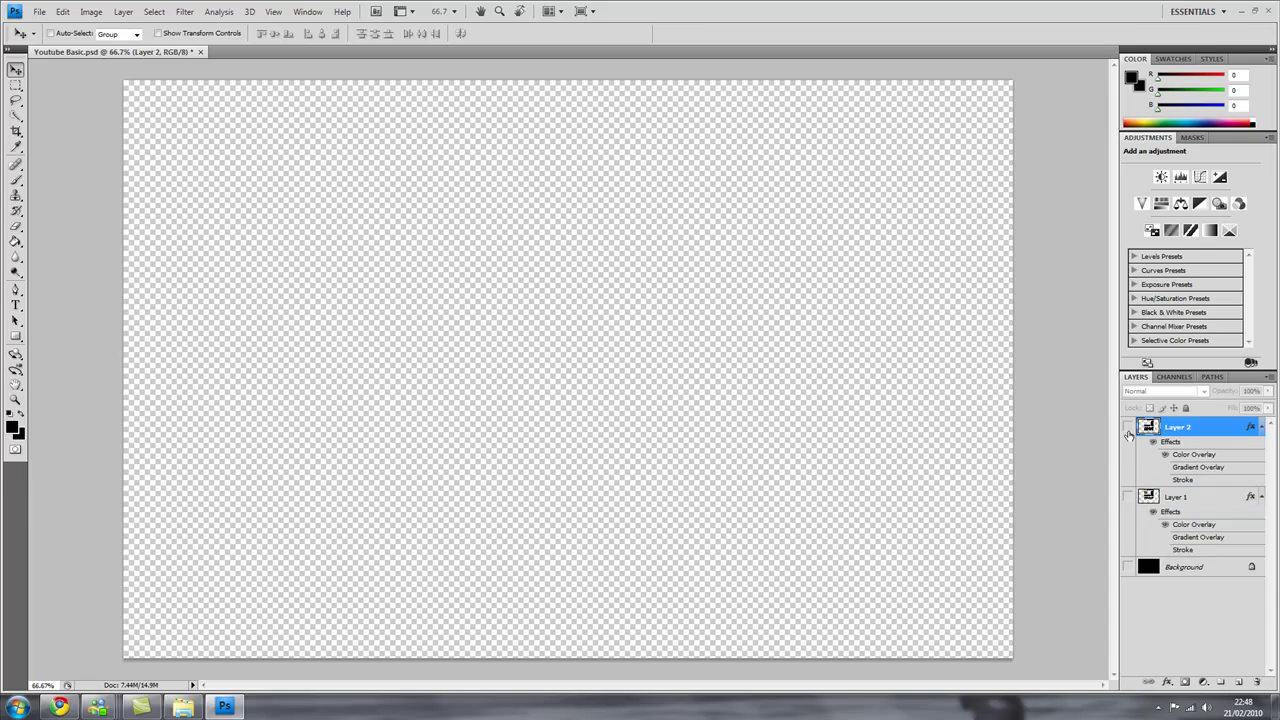
left_click(1128, 428)
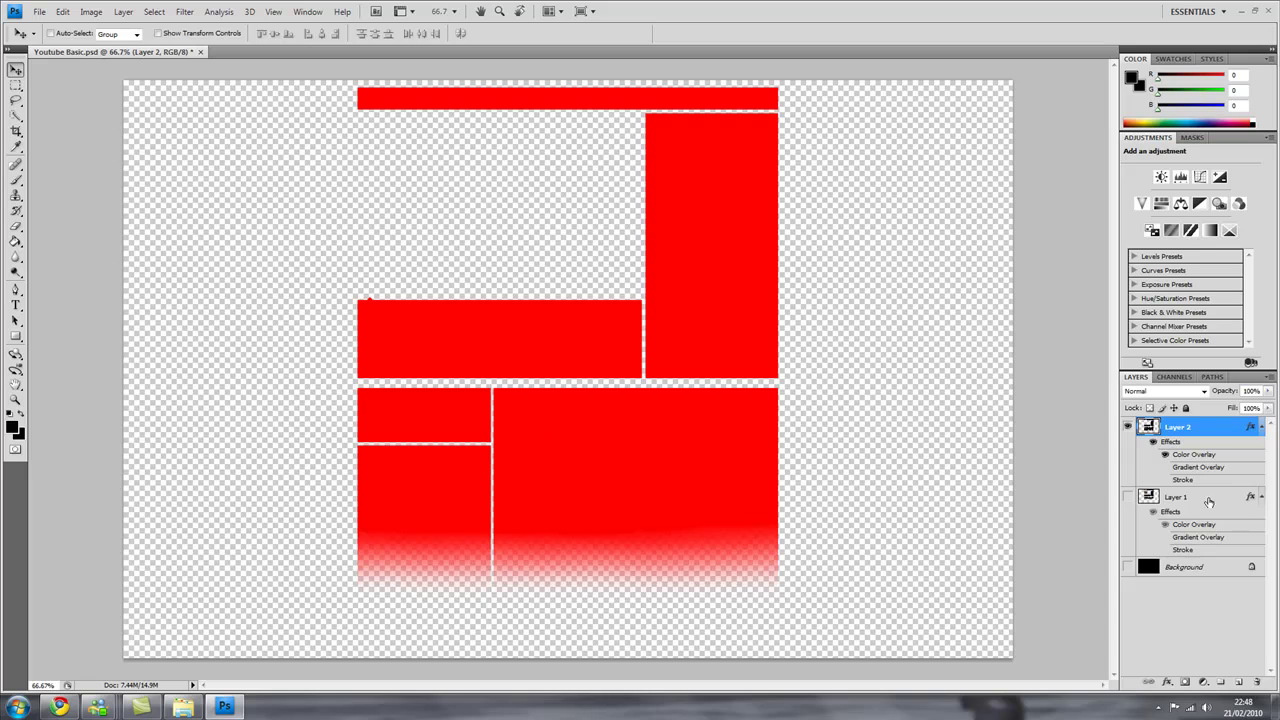
left_click(1127, 497)
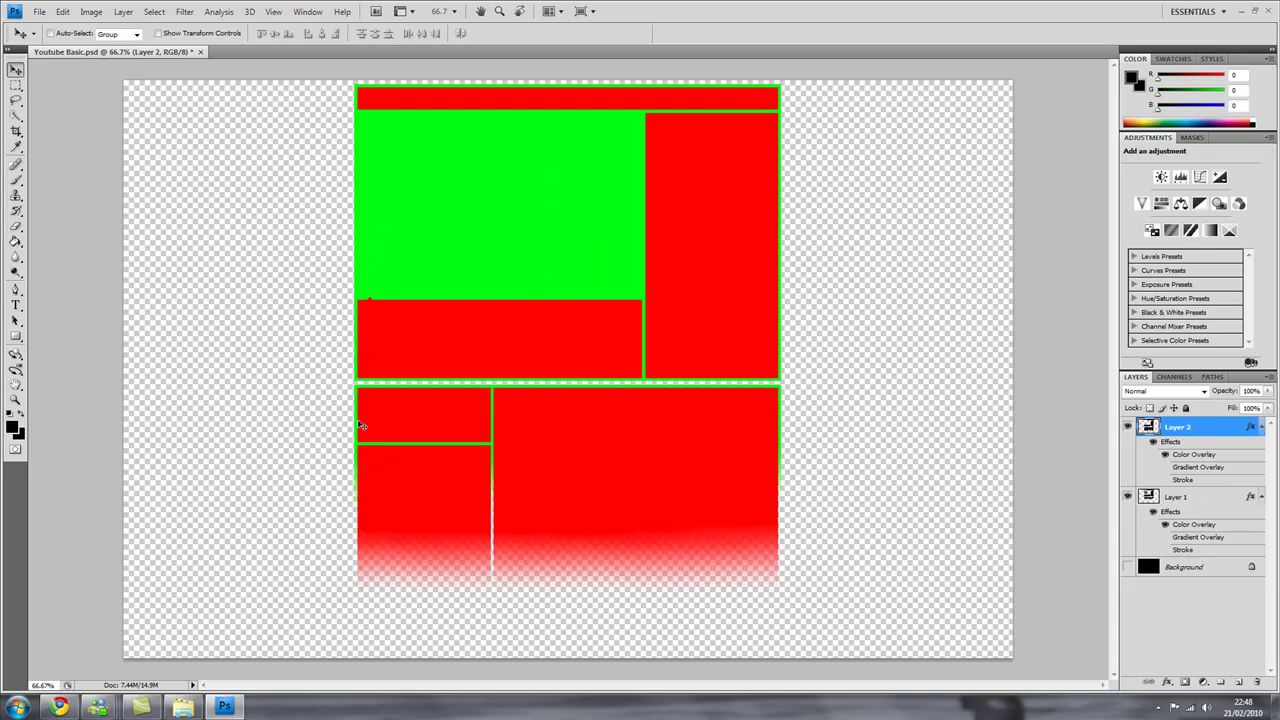
left_click(1127, 568)
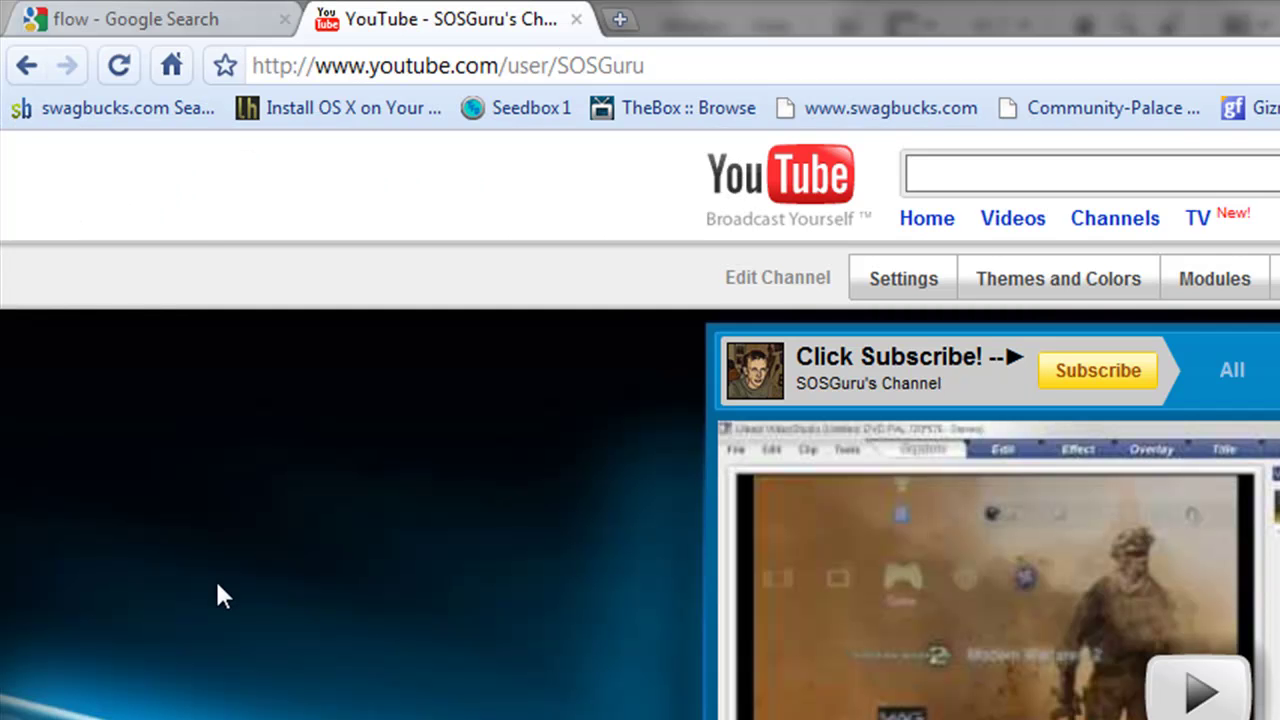
Step: Filter the Google Images results for 'flow' to large images only
left_click(185, 16)
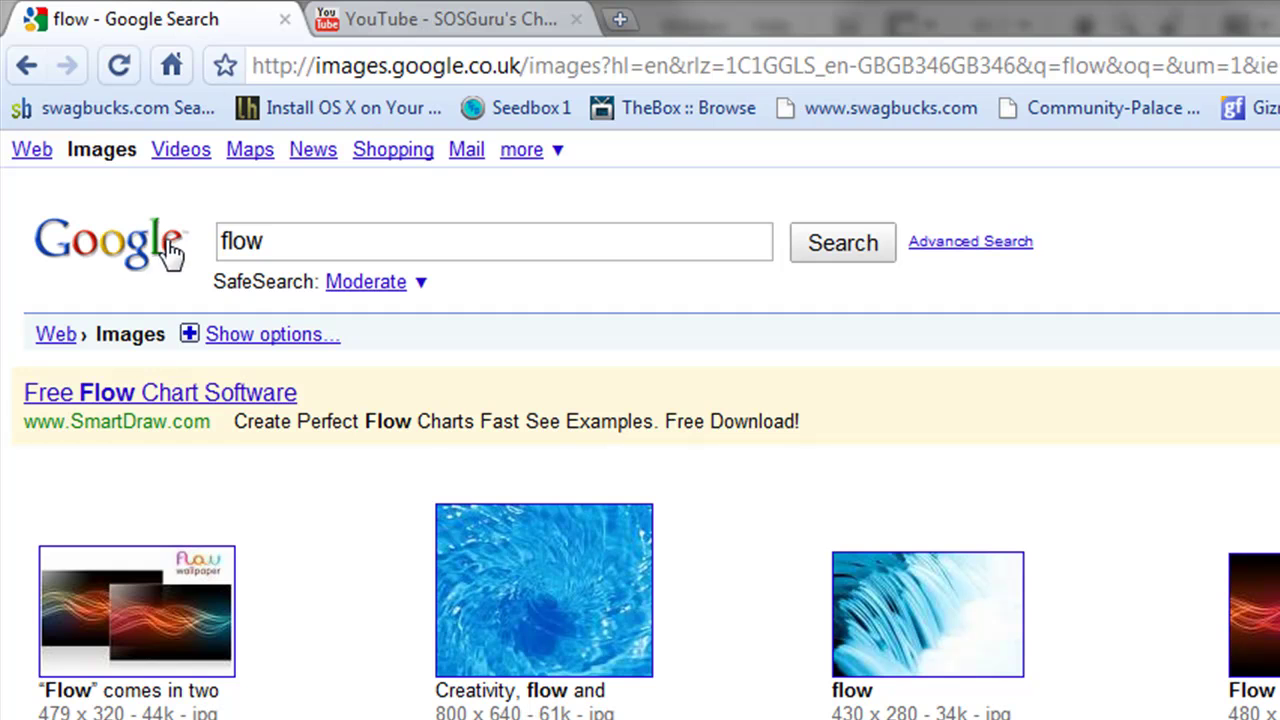
double_click(294, 237)
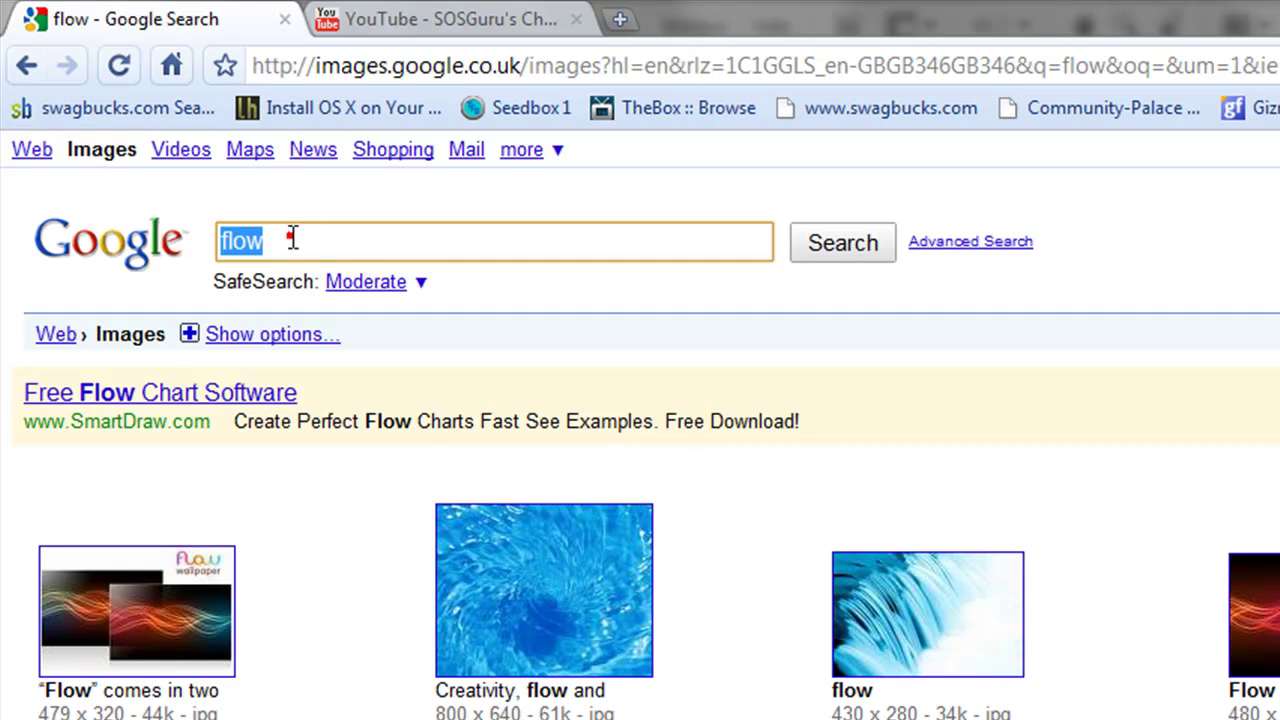
left_click(290, 236)
left_click(217, 334)
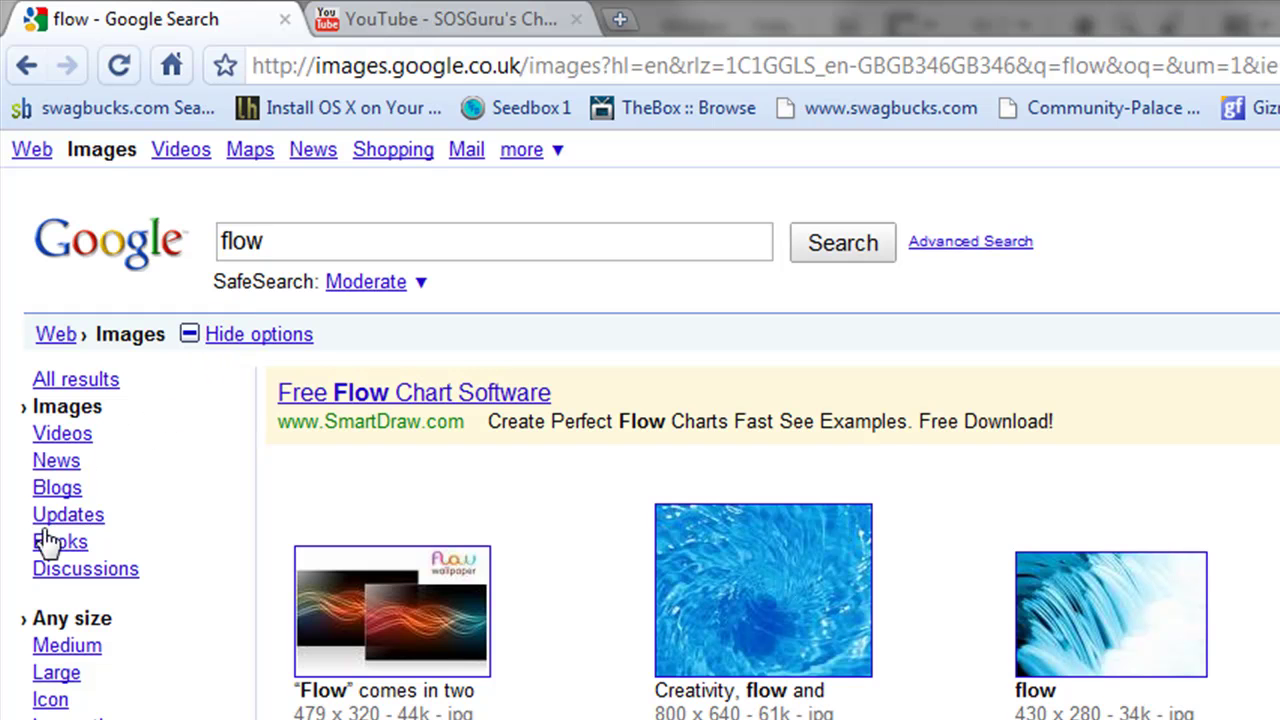
left_click(52, 678)
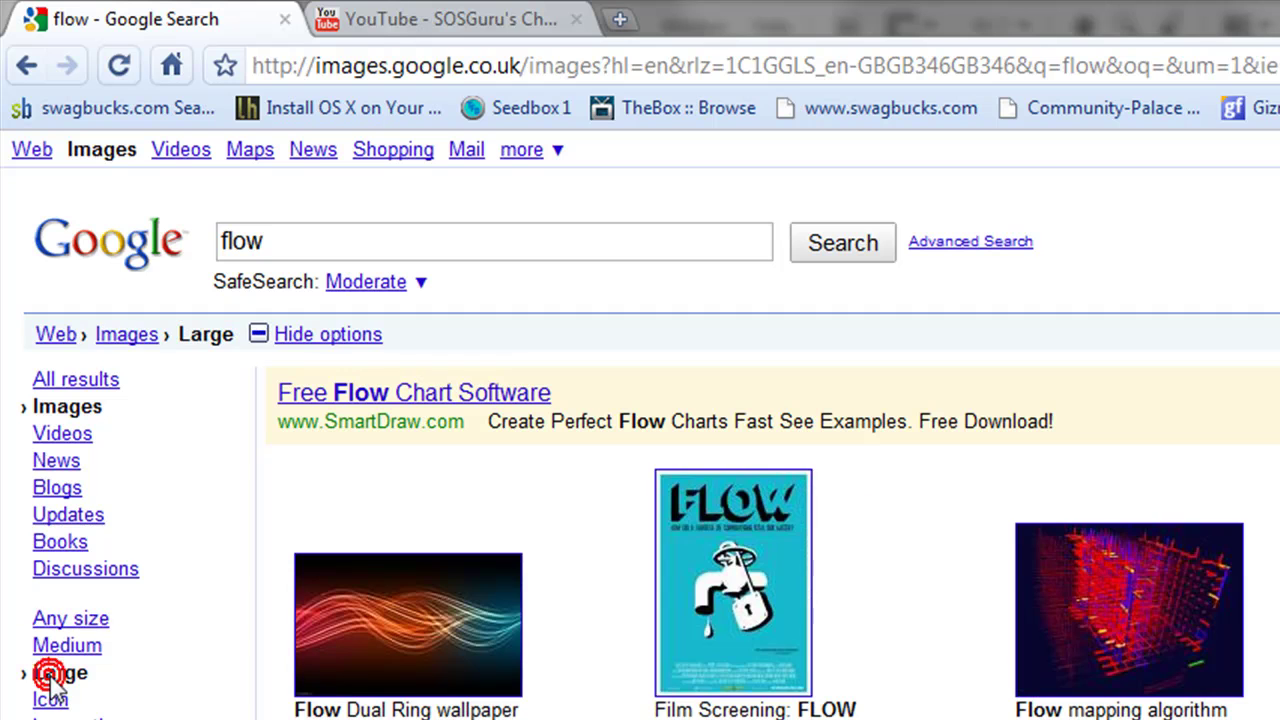
Step: Open the Flow Dual Ring wallpaper at full size and copy the image
left_click(415, 617)
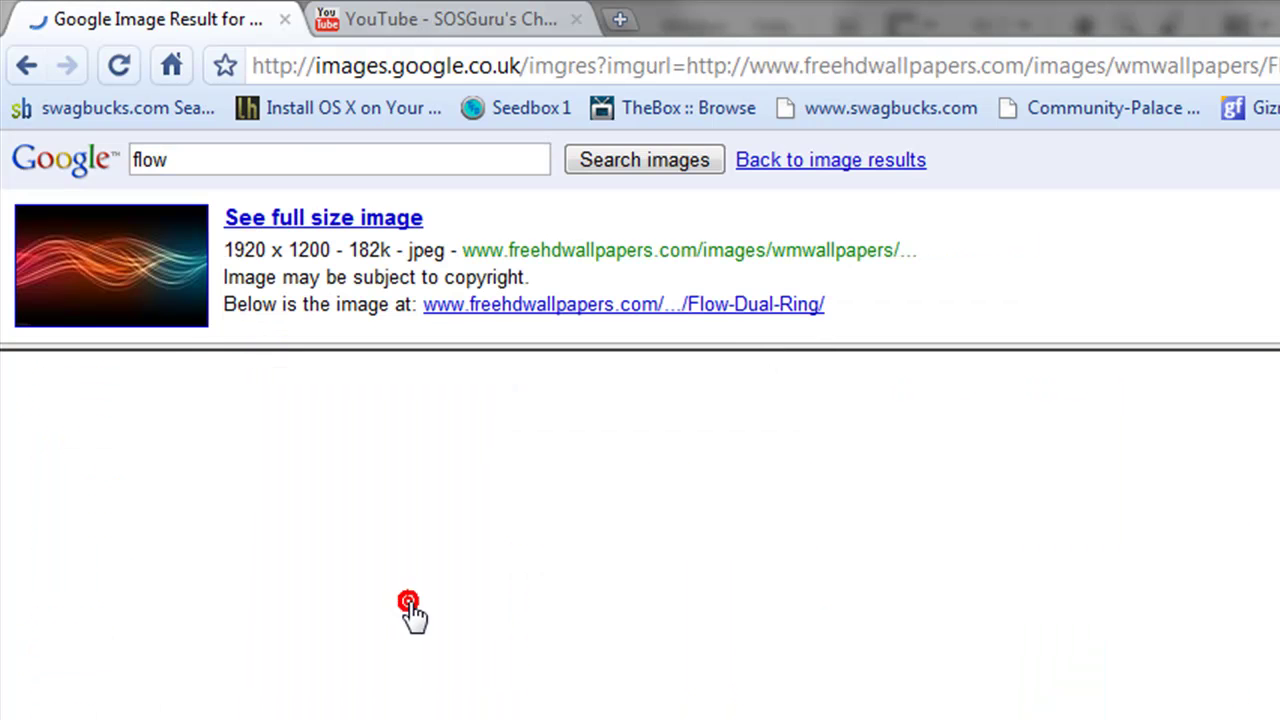
left_click(190, 315)
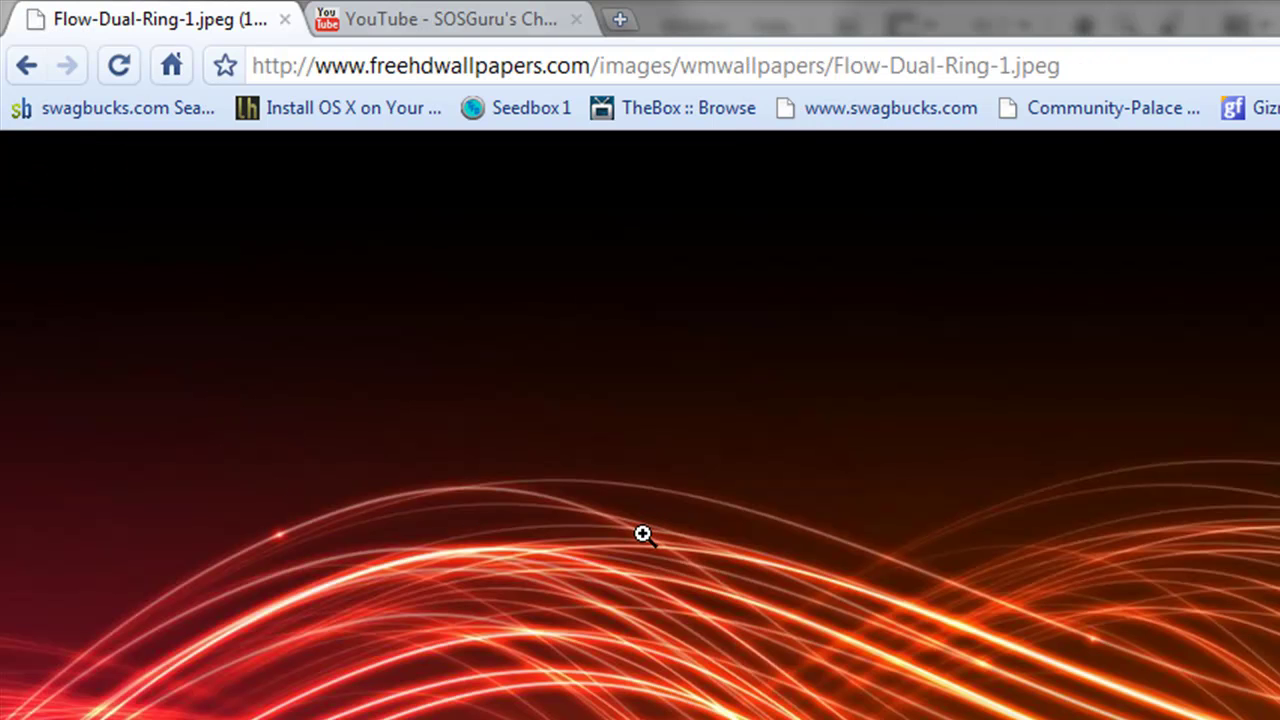
left_click(643, 531)
right_click(670, 479)
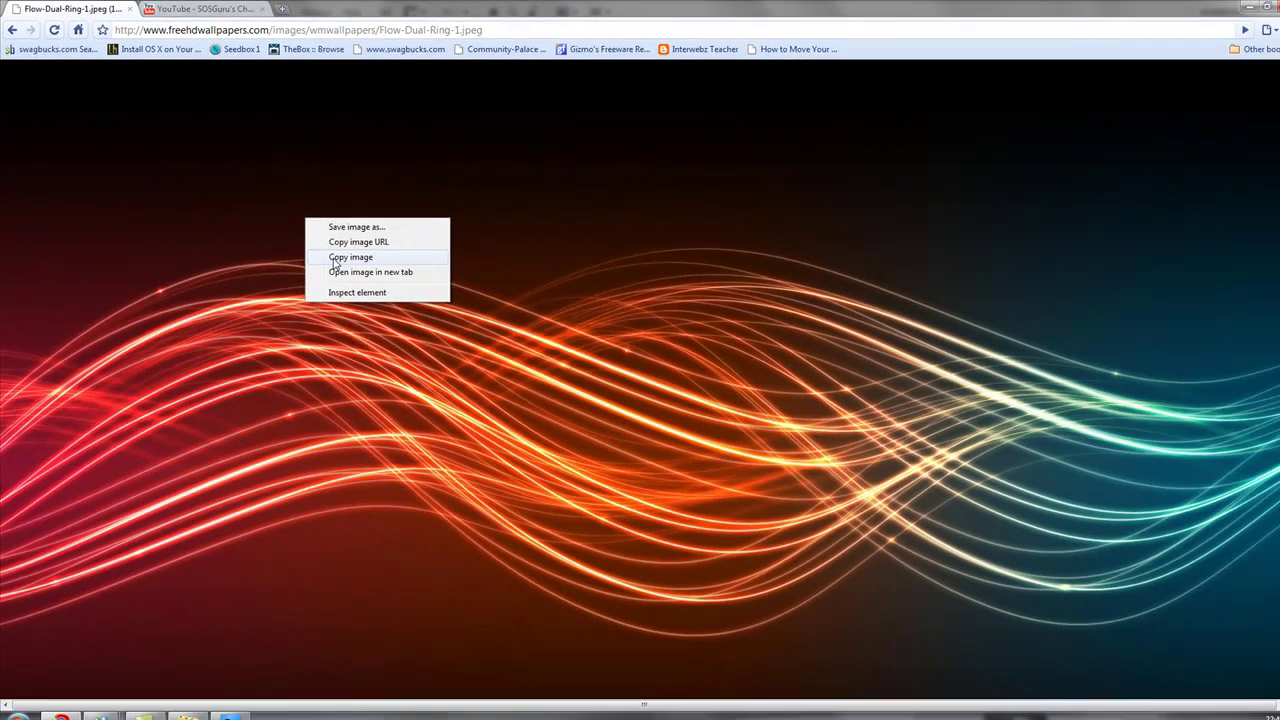
left_click(731, 565)
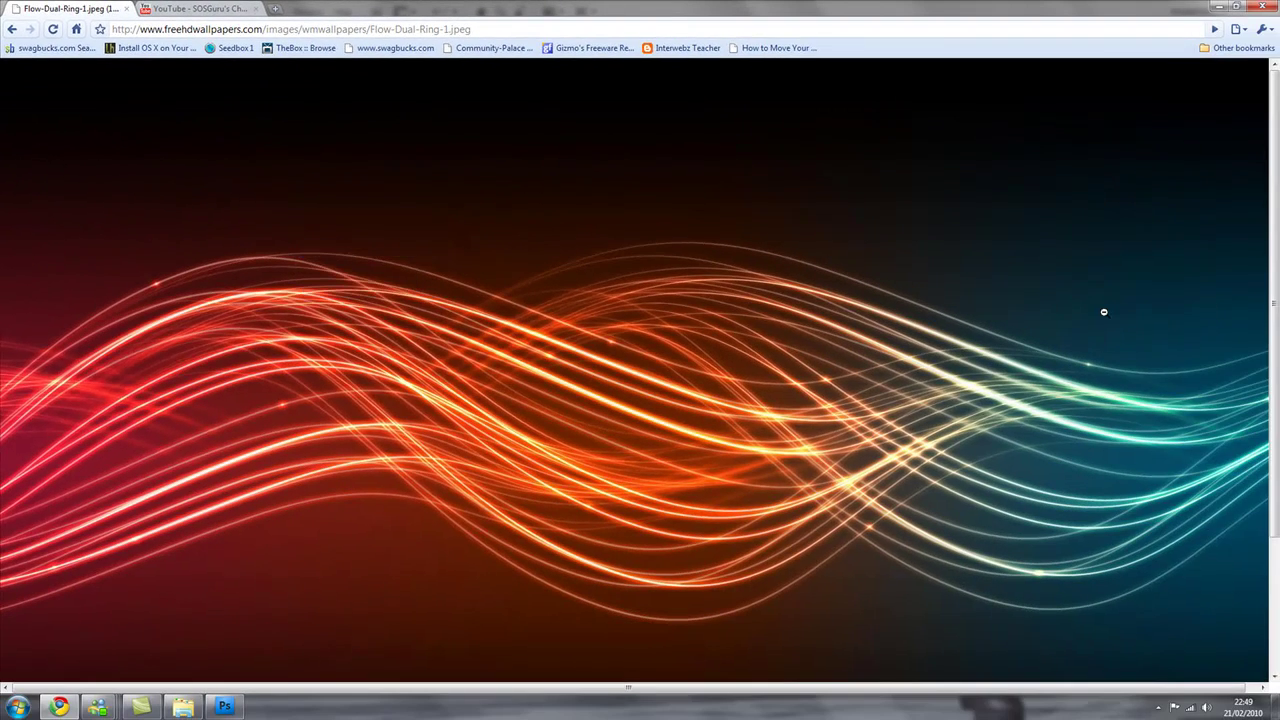
Step: Paste the flow wallpaper as Layer 3 above the Background and nudge it into position
left_click(1218, 8)
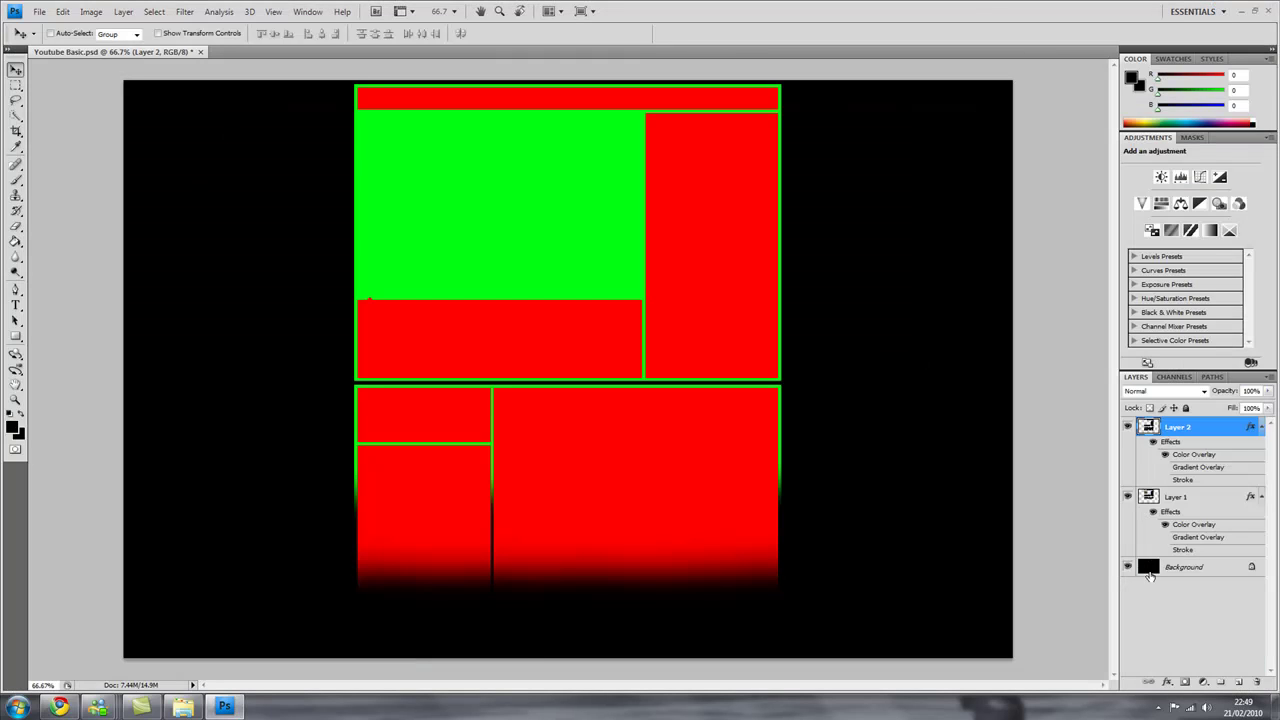
left_click(1170, 570)
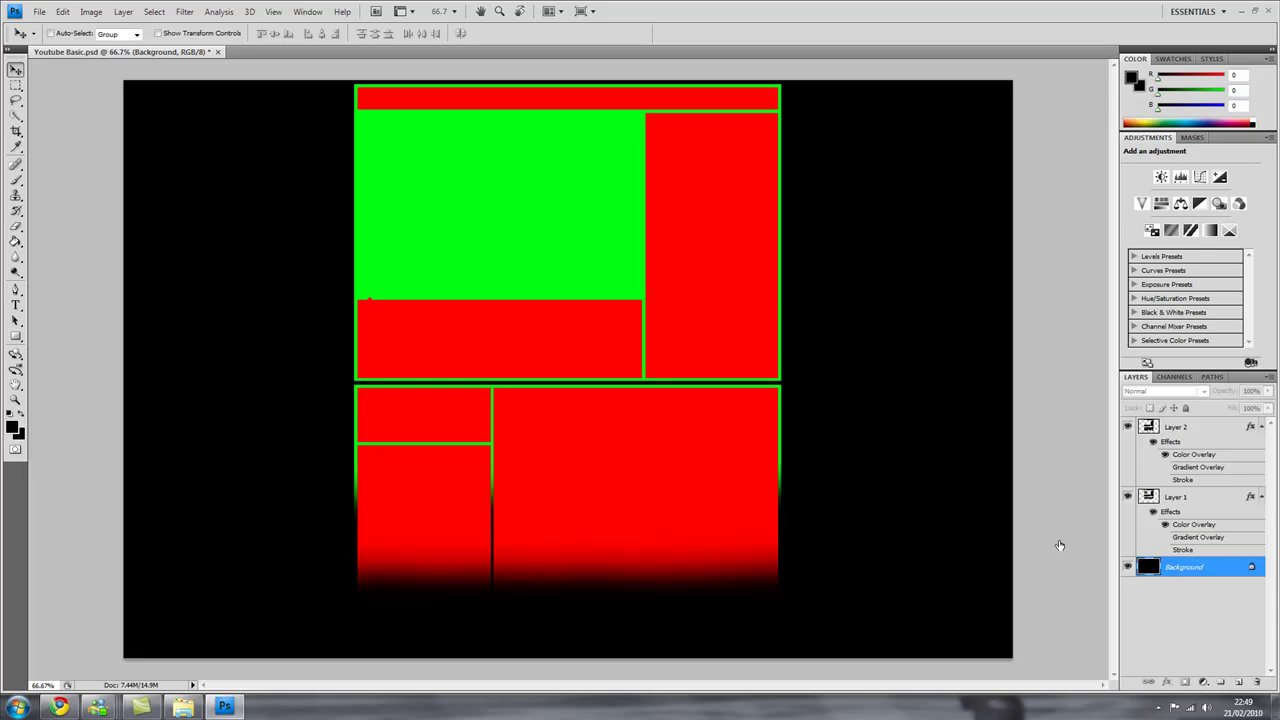
key("ctrl+v")
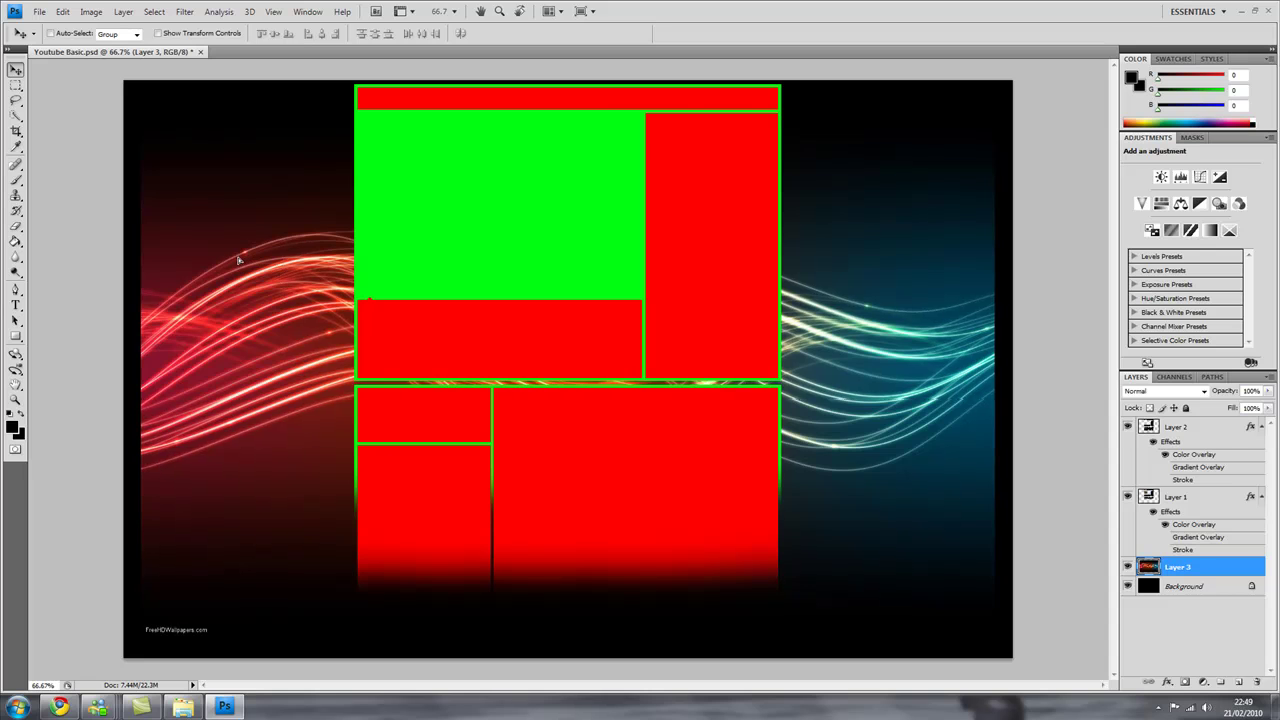
left_click_drag(260, 262, 242, 262)
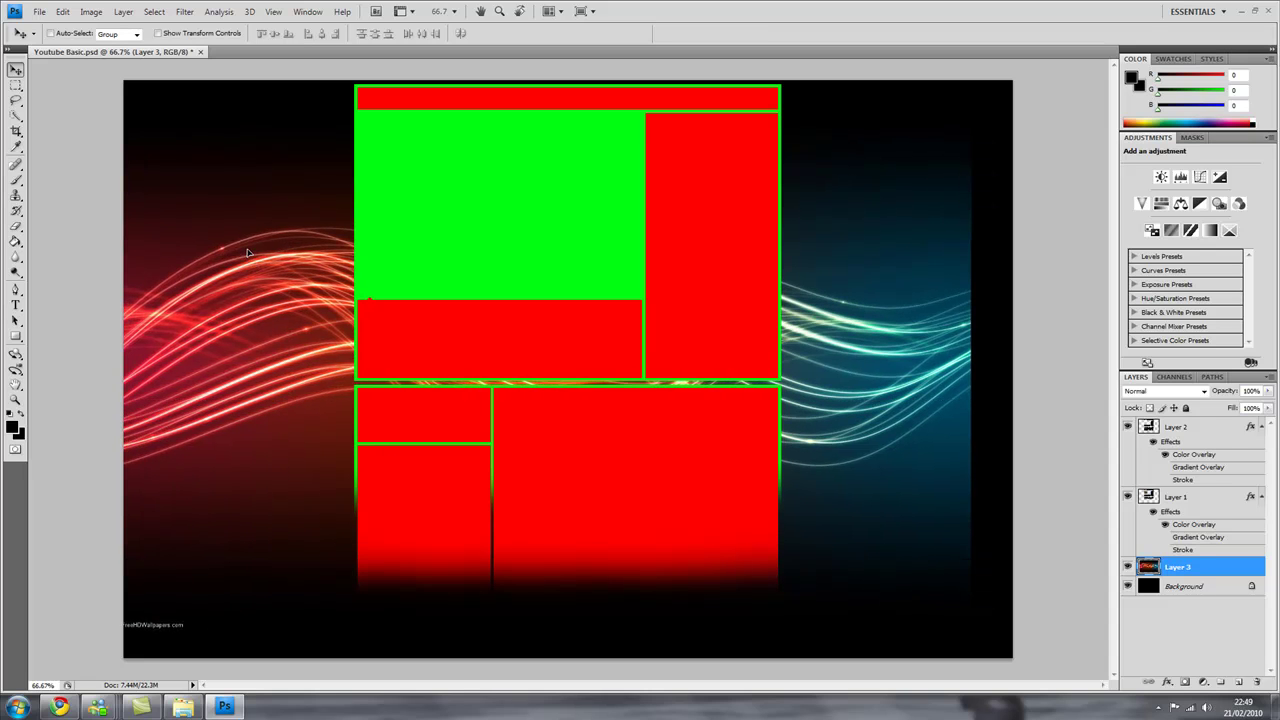
left_click_drag(249, 249, 249, 243)
key("Up")
key("Up")
key("Up")
key("Up")
key("Up")
key("Up")
key("Up")
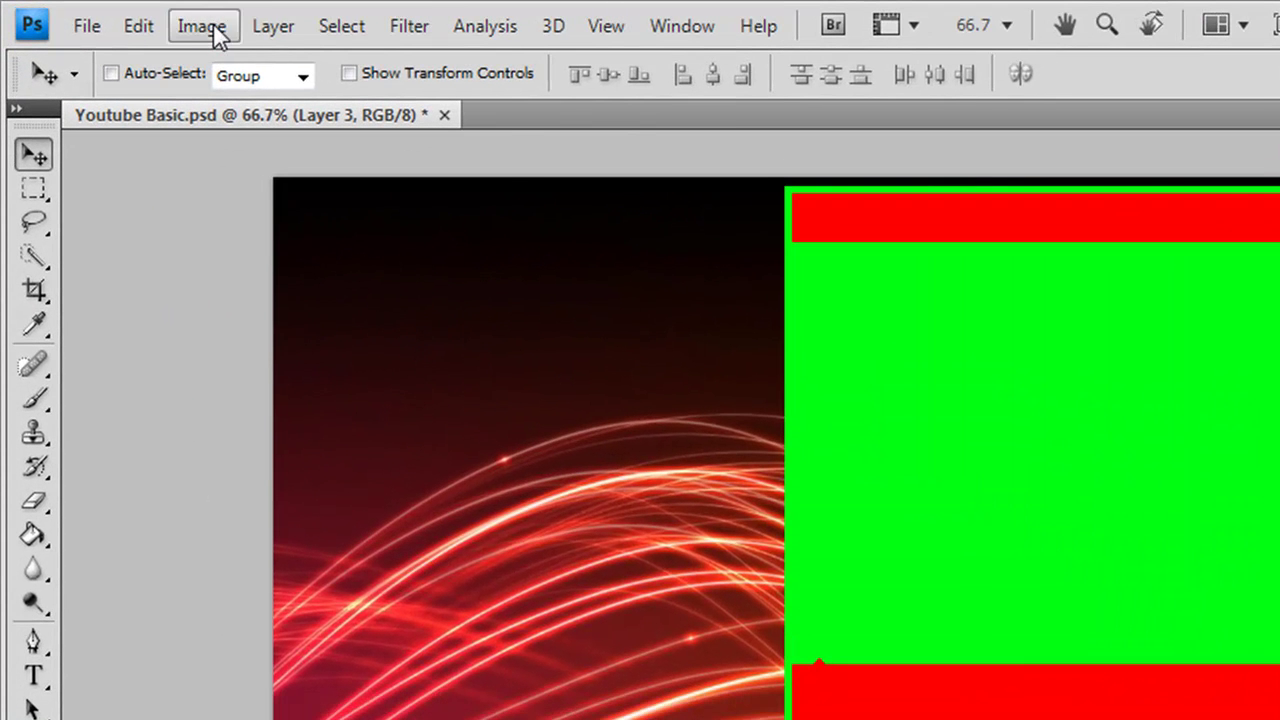
Step: Free Transform Layer 3 to about 104.9% by 114.4% so it fills the canvas
left_click(210, 28)
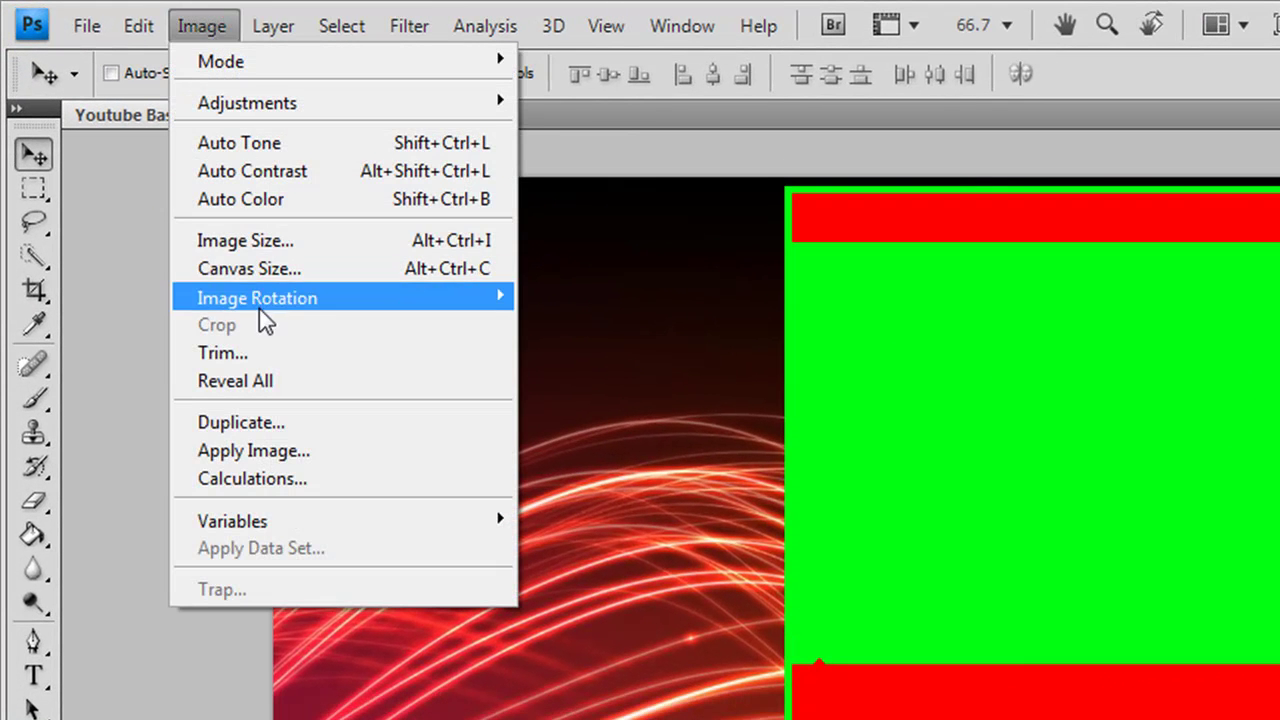
mouse_move(140, 26)
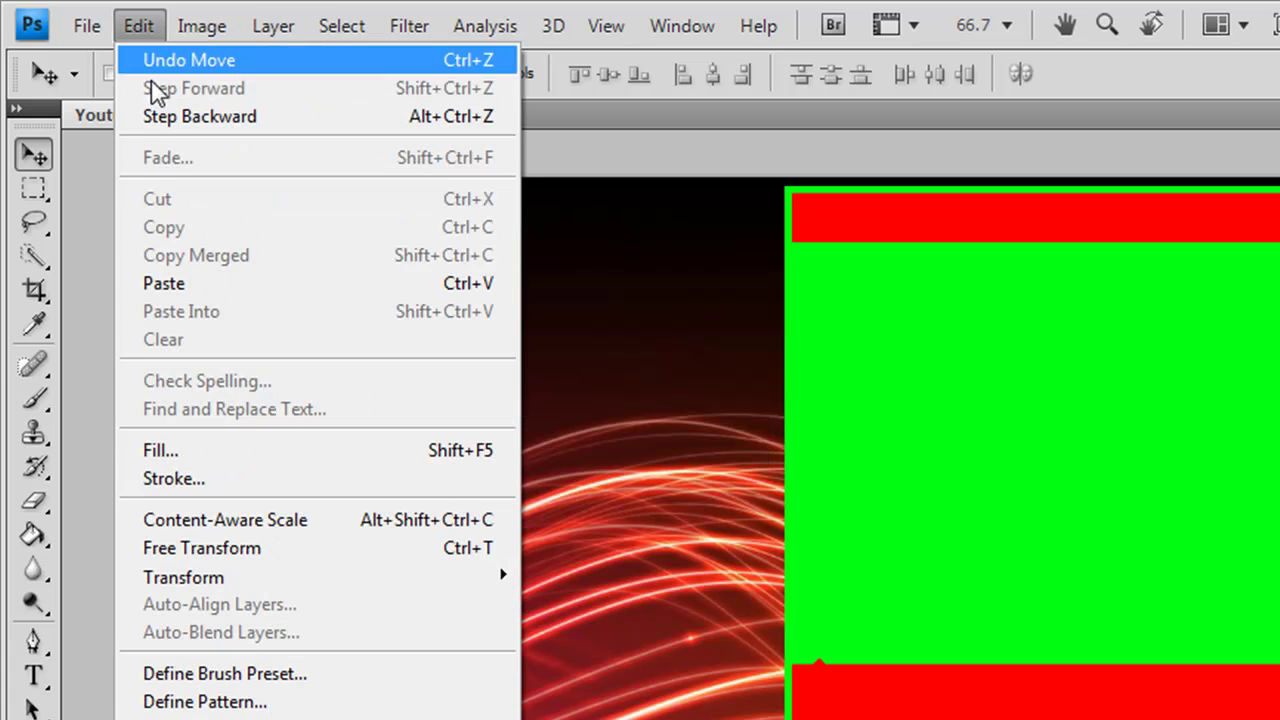
left_click(264, 549)
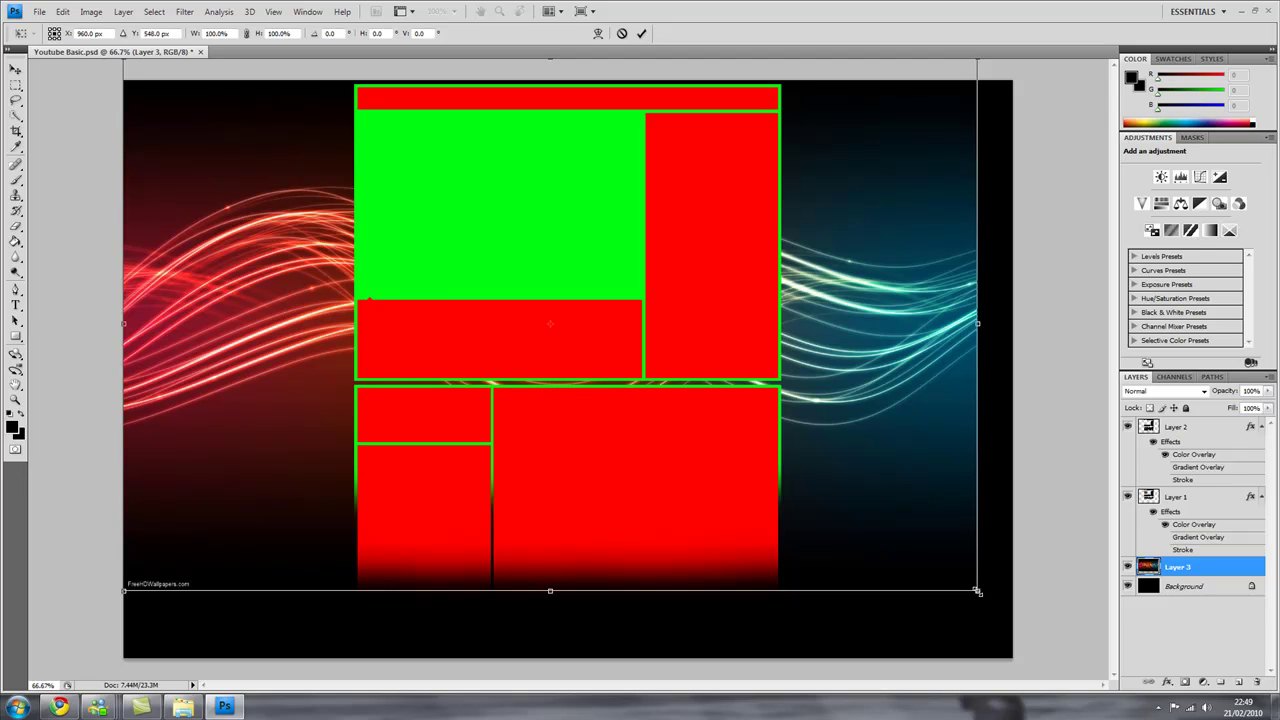
left_click_drag(977, 591, 1021, 679)
left_click(40, 197)
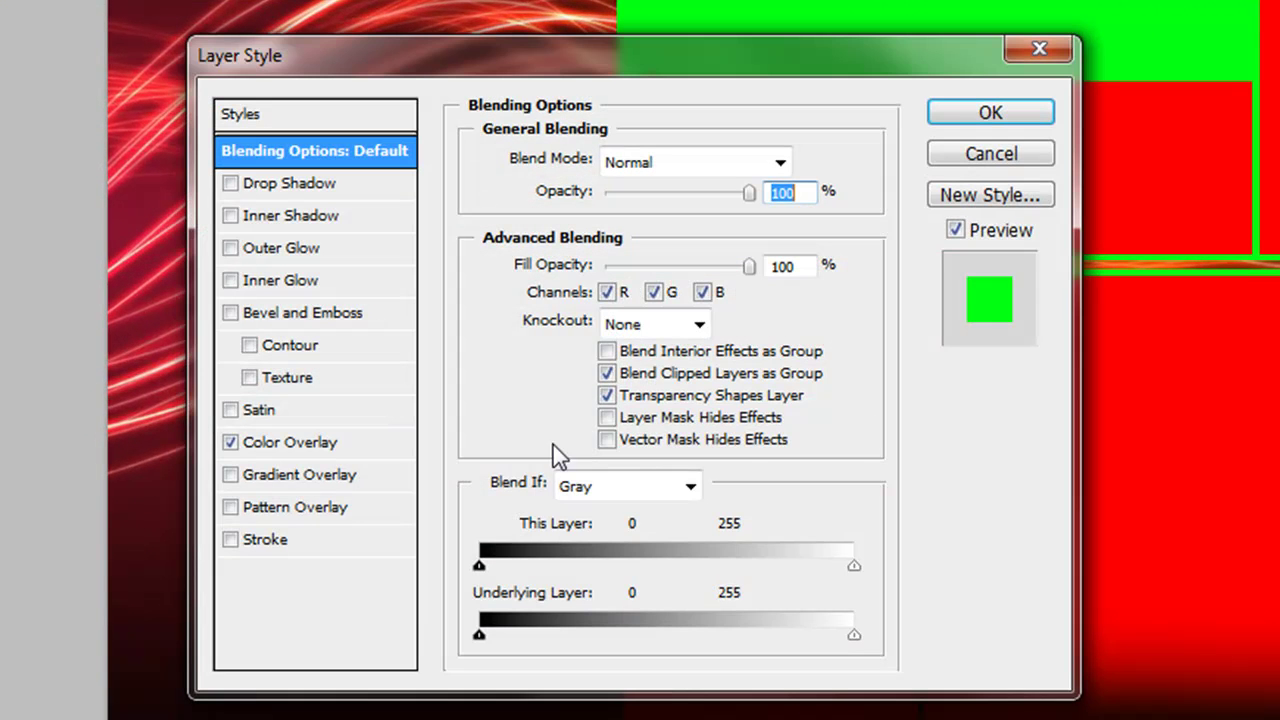
Step: Swap Layer 1's Color Overlay for a Gradient Overlay with a dark red 87122c right stop
left_click(256, 476)
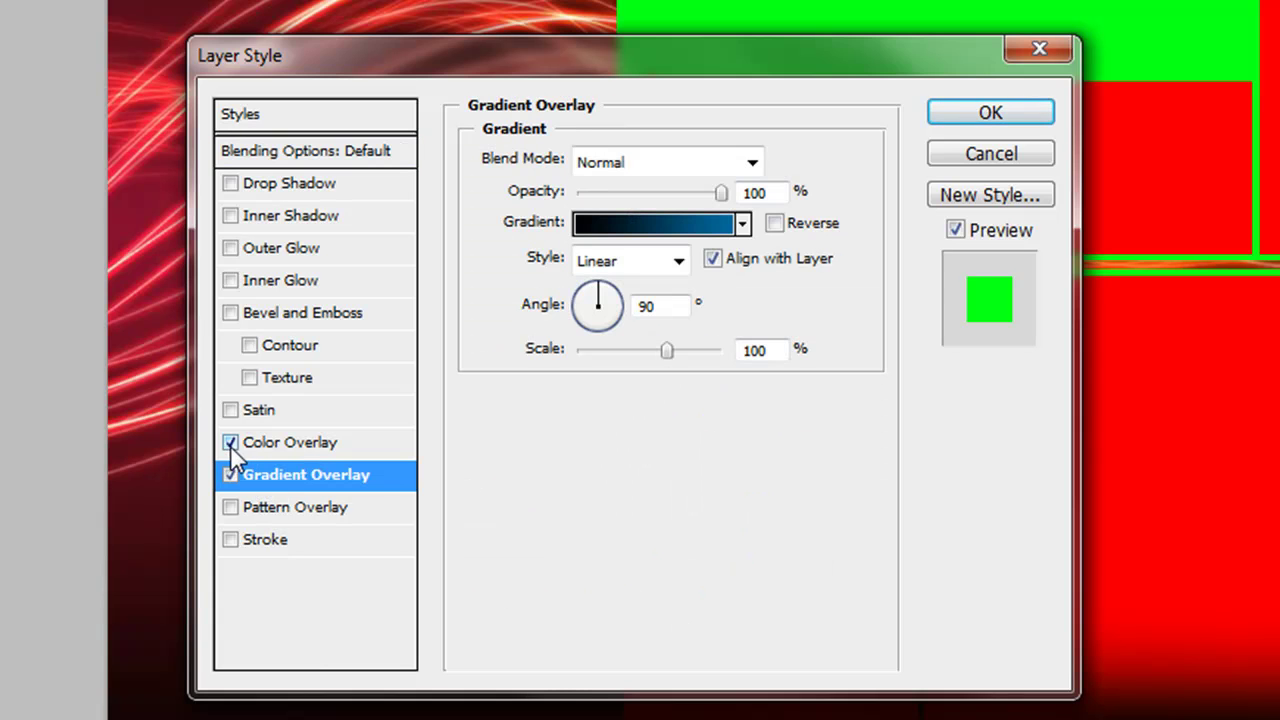
left_click(230, 442)
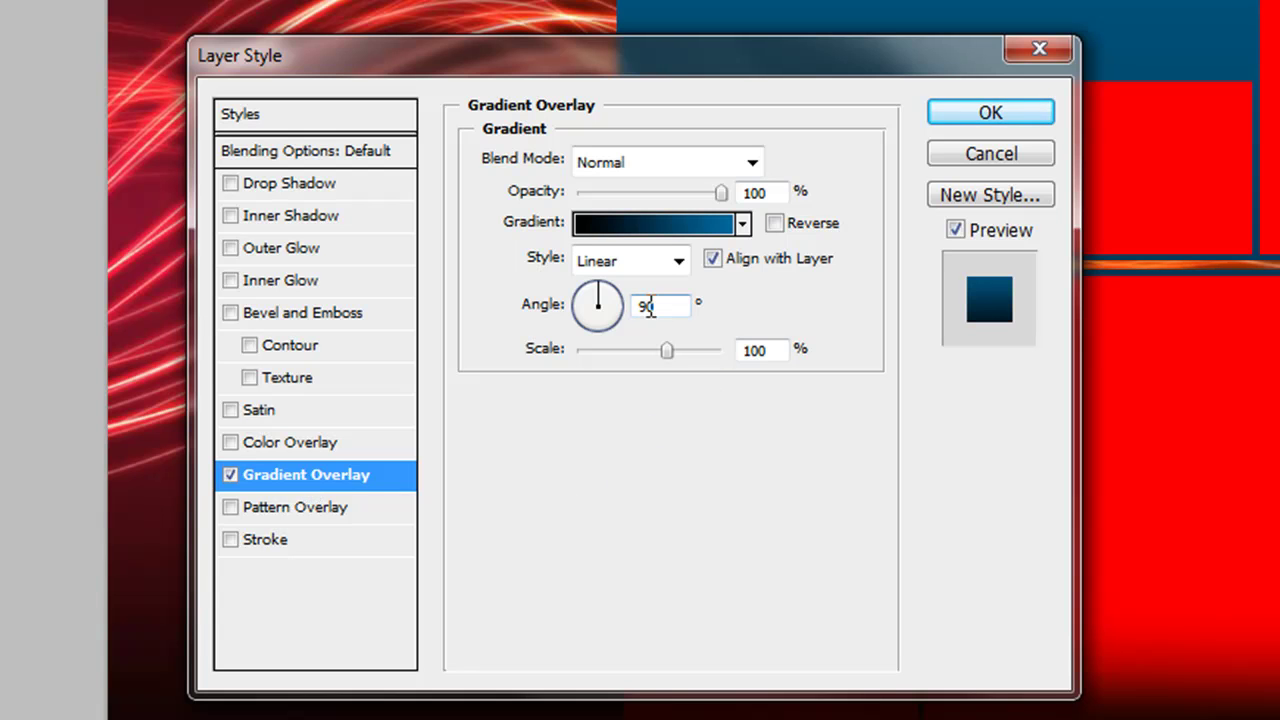
left_click(713, 229)
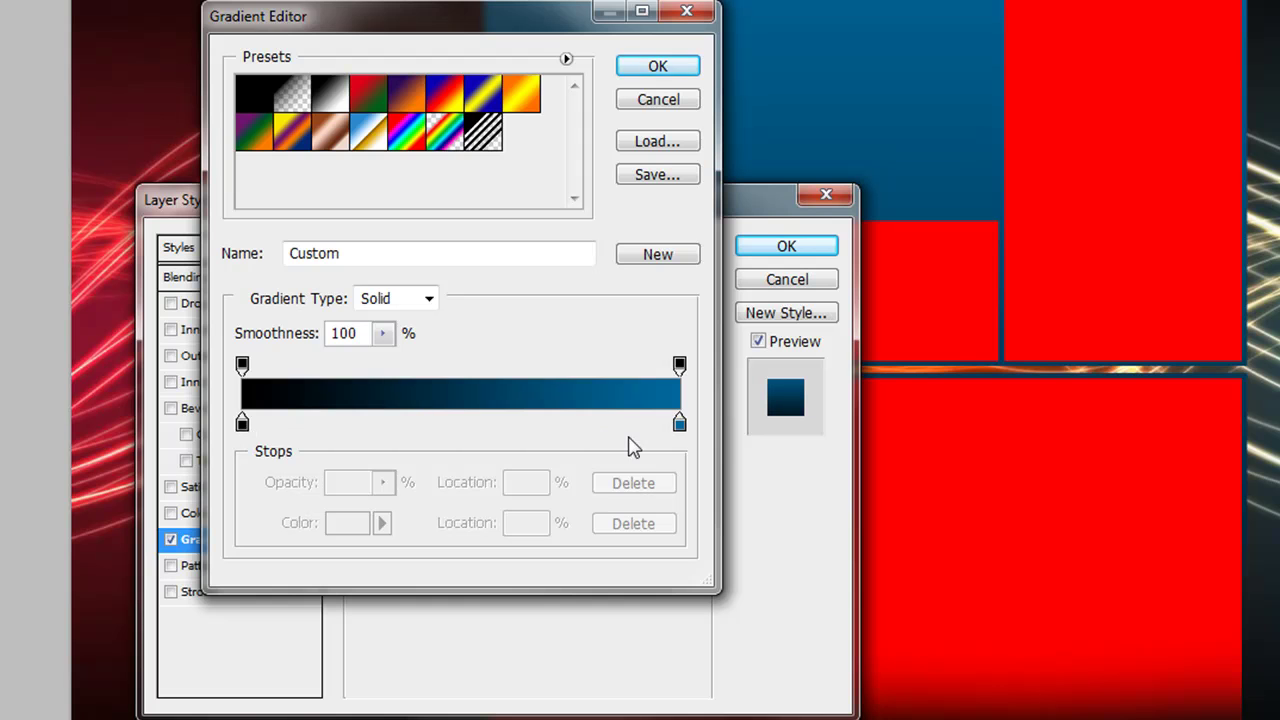
left_click(681, 425)
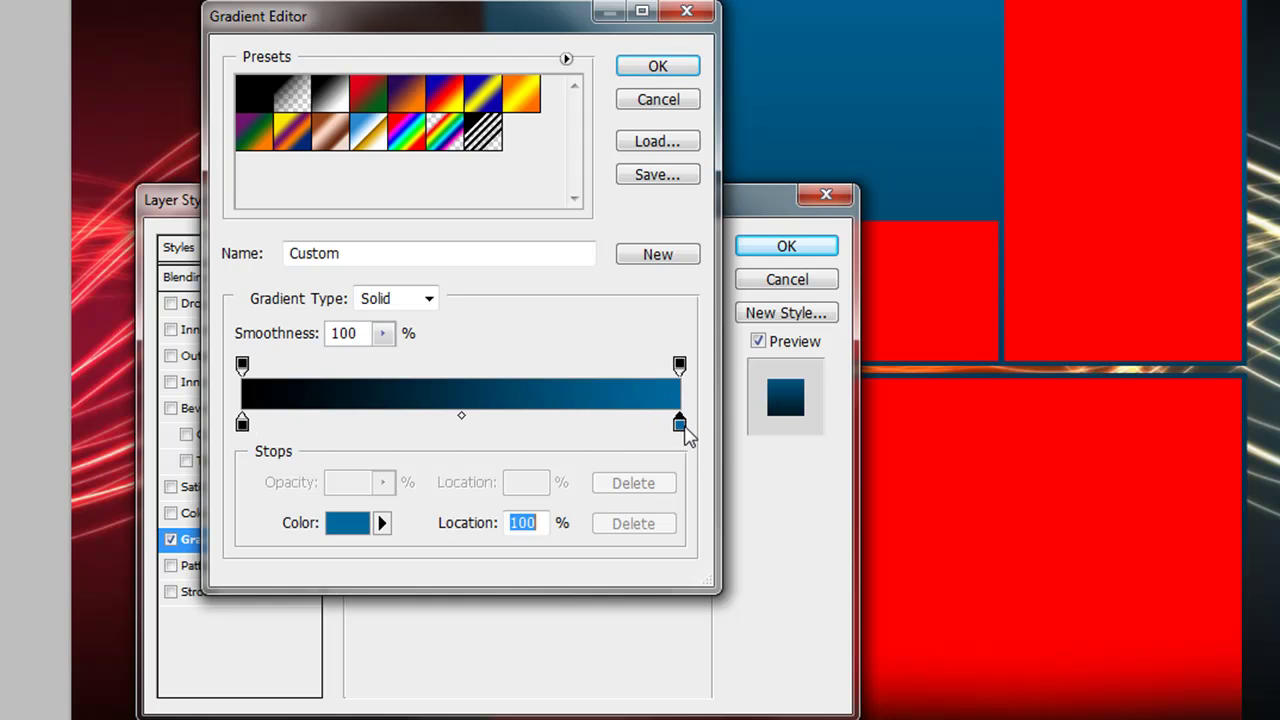
double_click(681, 425)
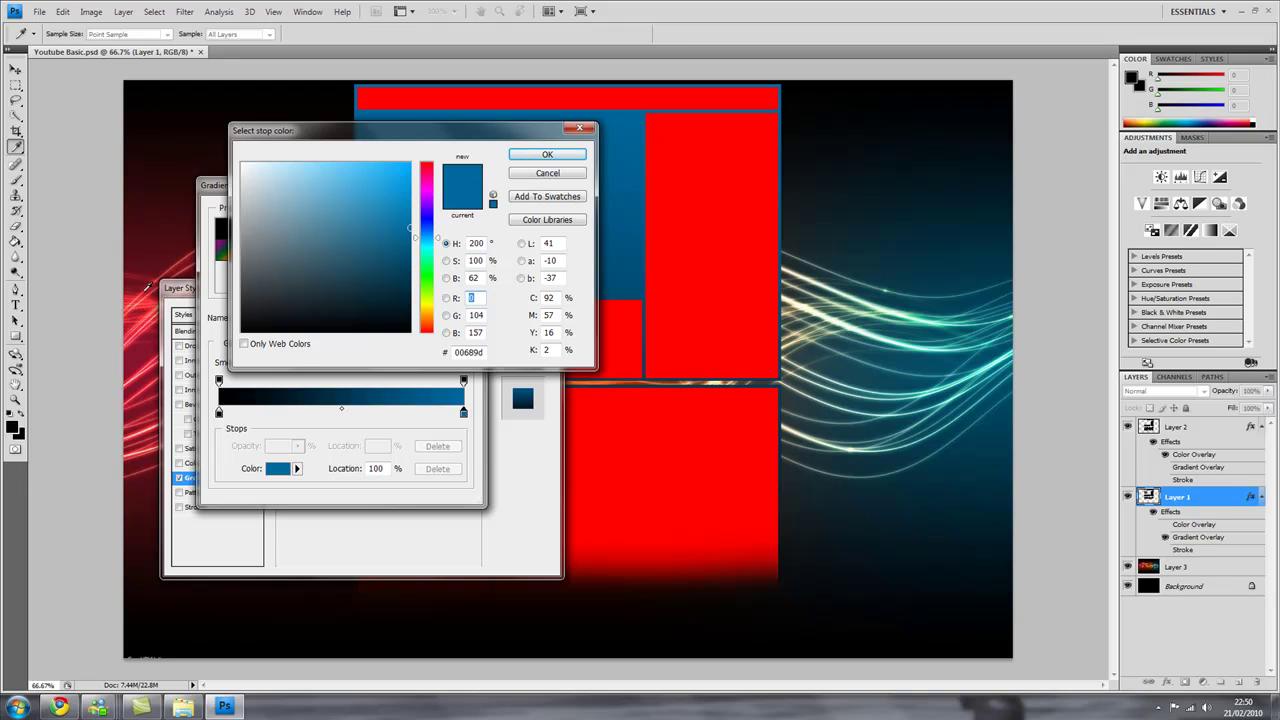
left_click(141, 283)
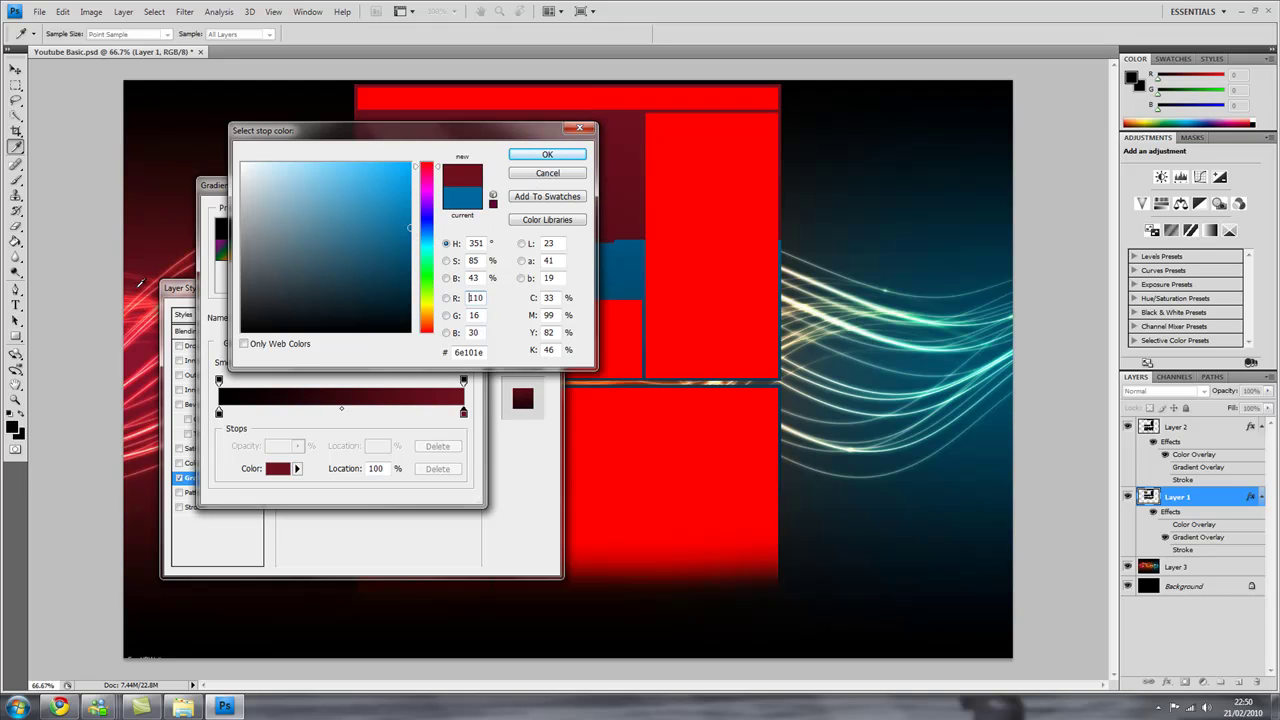
left_click(139, 340)
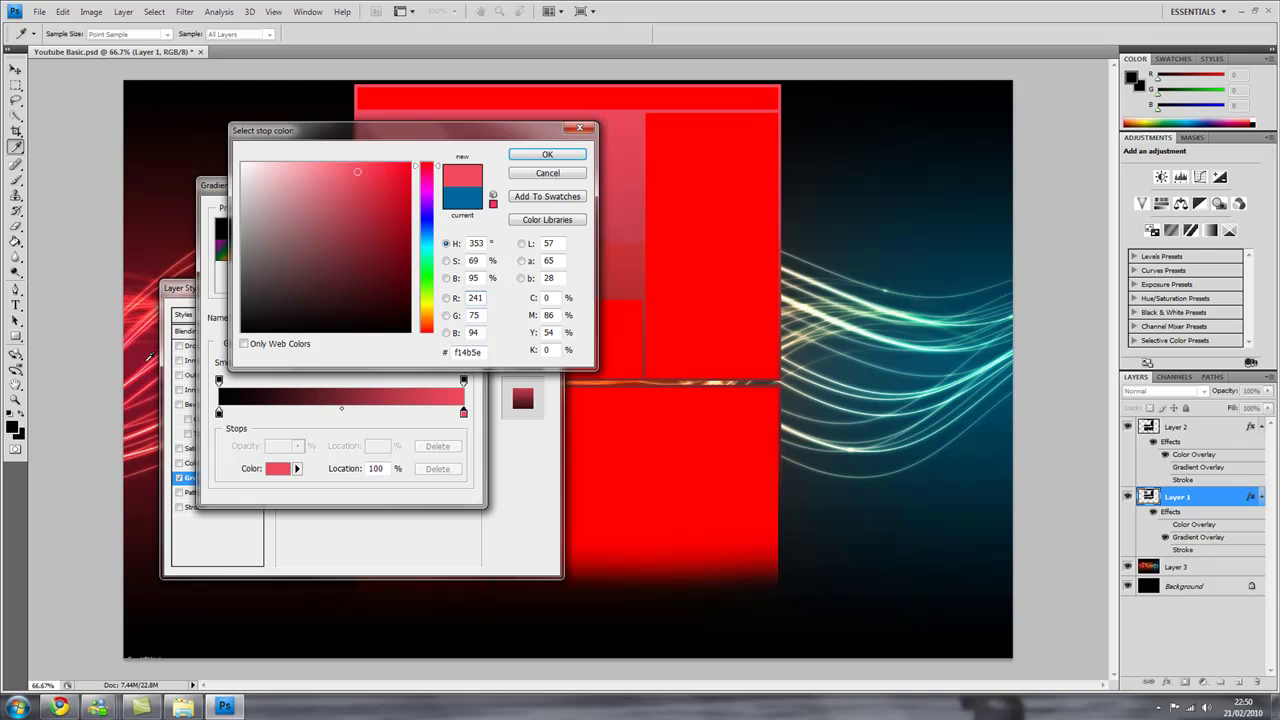
left_click(156, 342)
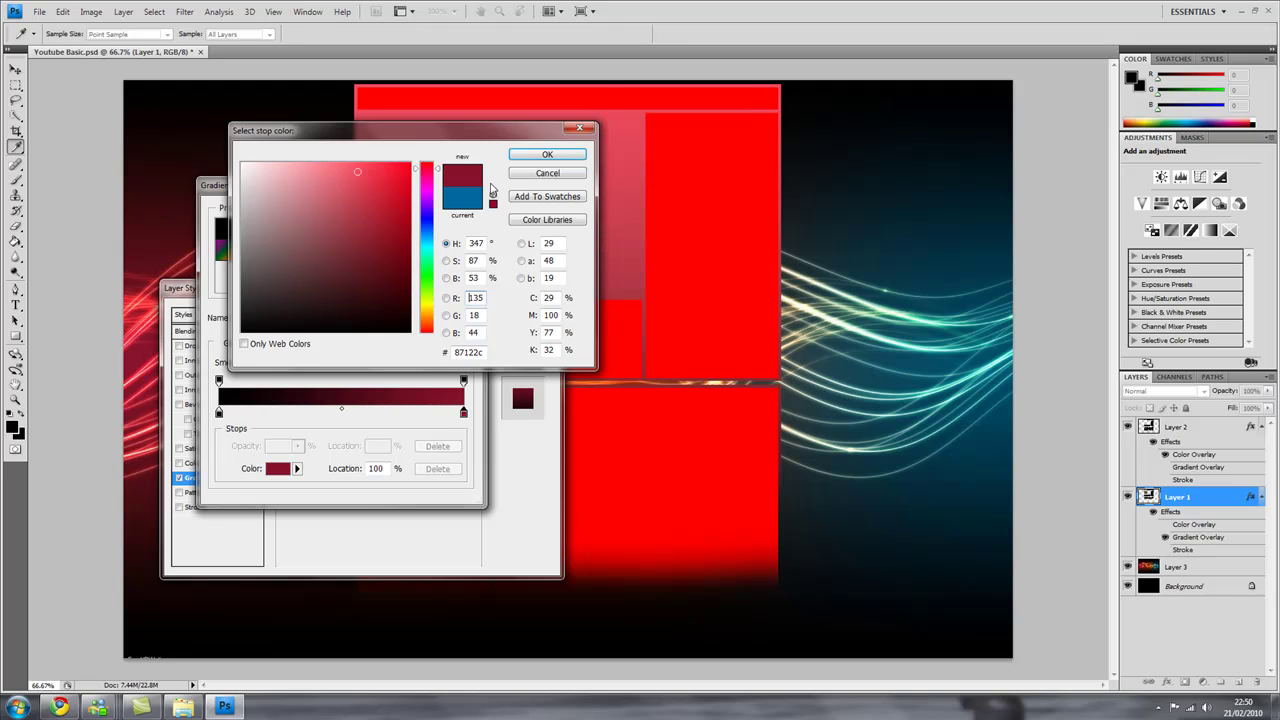
left_click(542, 152)
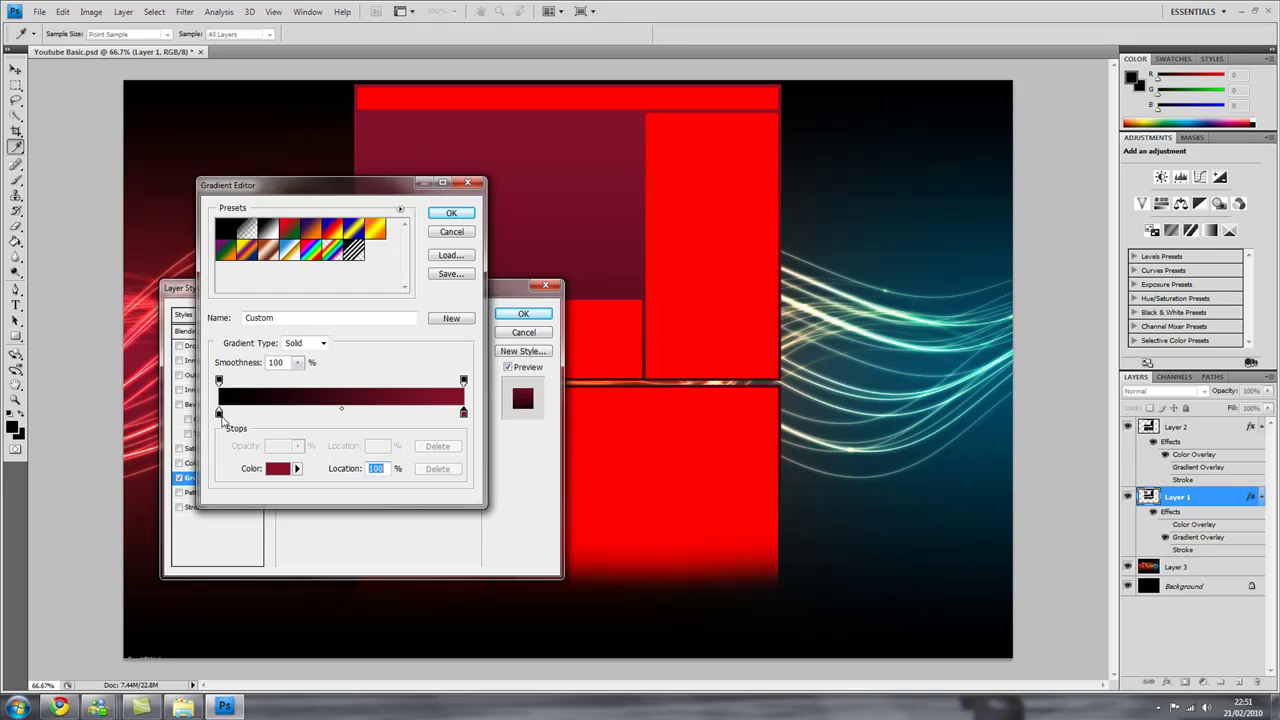
Step: Set the gradient's left stop to black and apply the black-to-dark-red overlay
left_click(219, 413)
double_click(219, 413)
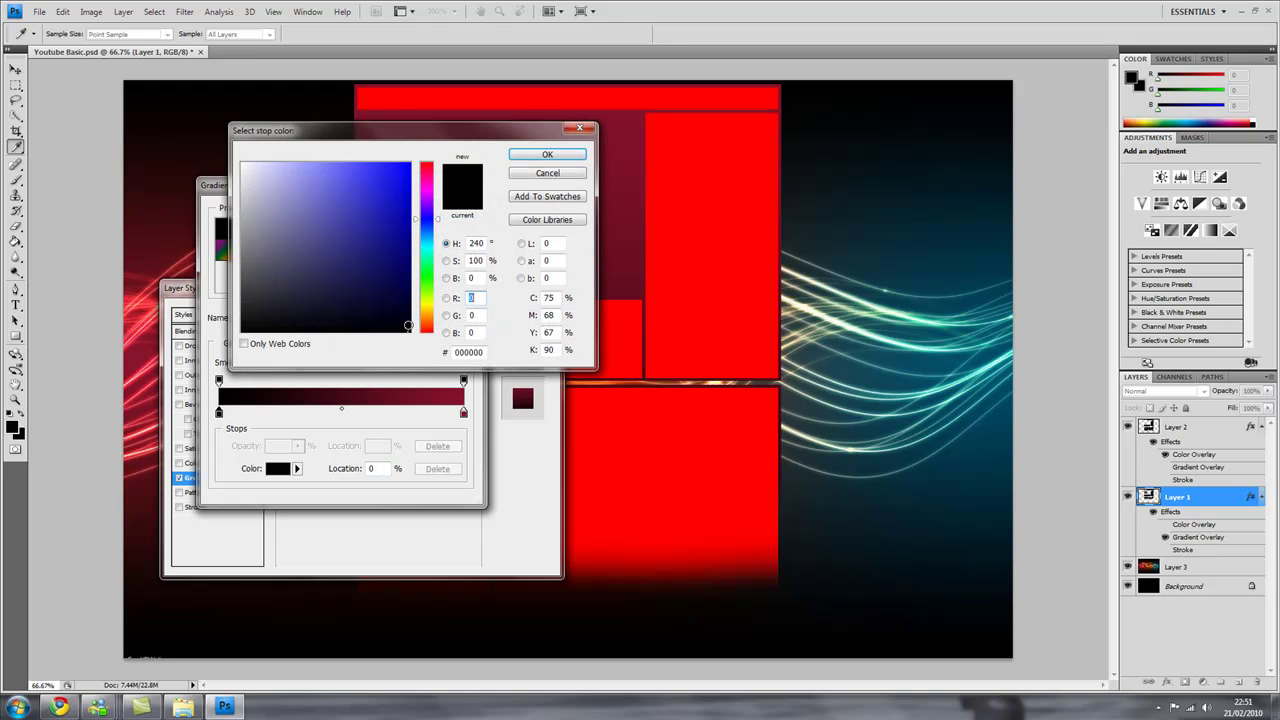
mouse_move(408, 325)
left_mouse_down()
mouse_move(312, 238)
mouse_move(265, 332)
mouse_move(219, 352)
left_mouse_up()
left_click(547, 155)
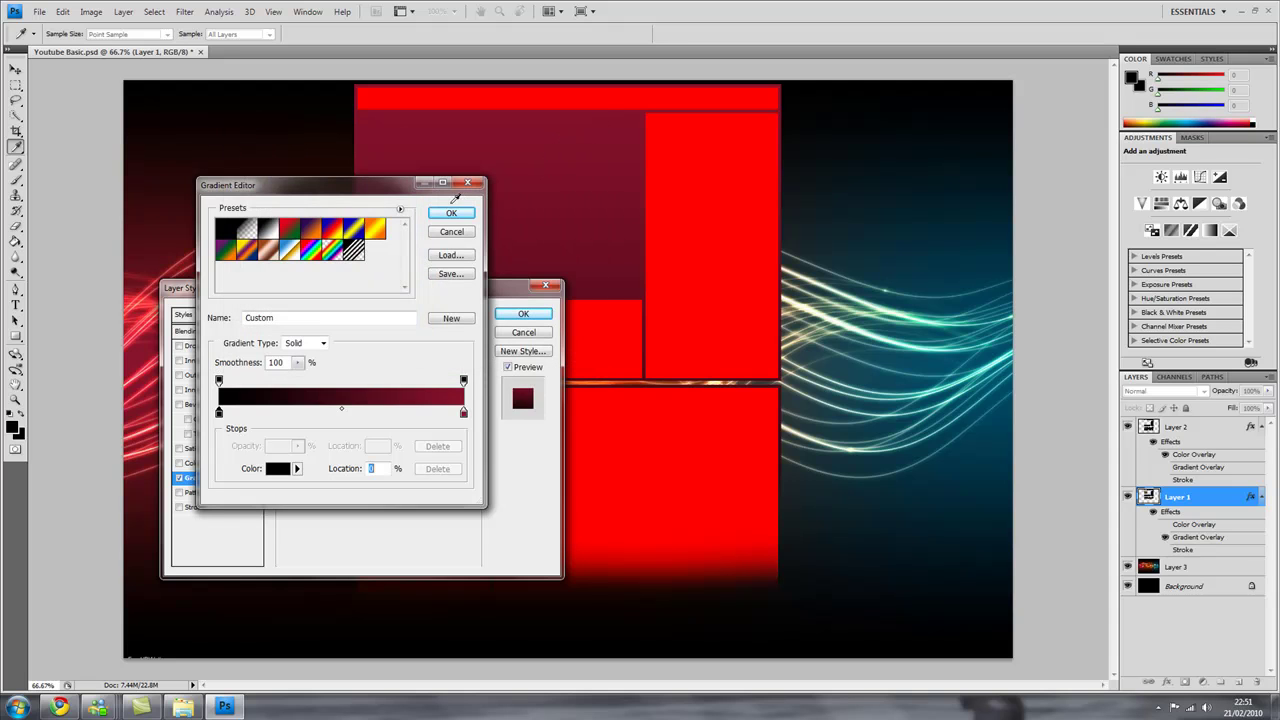
left_click(451, 214)
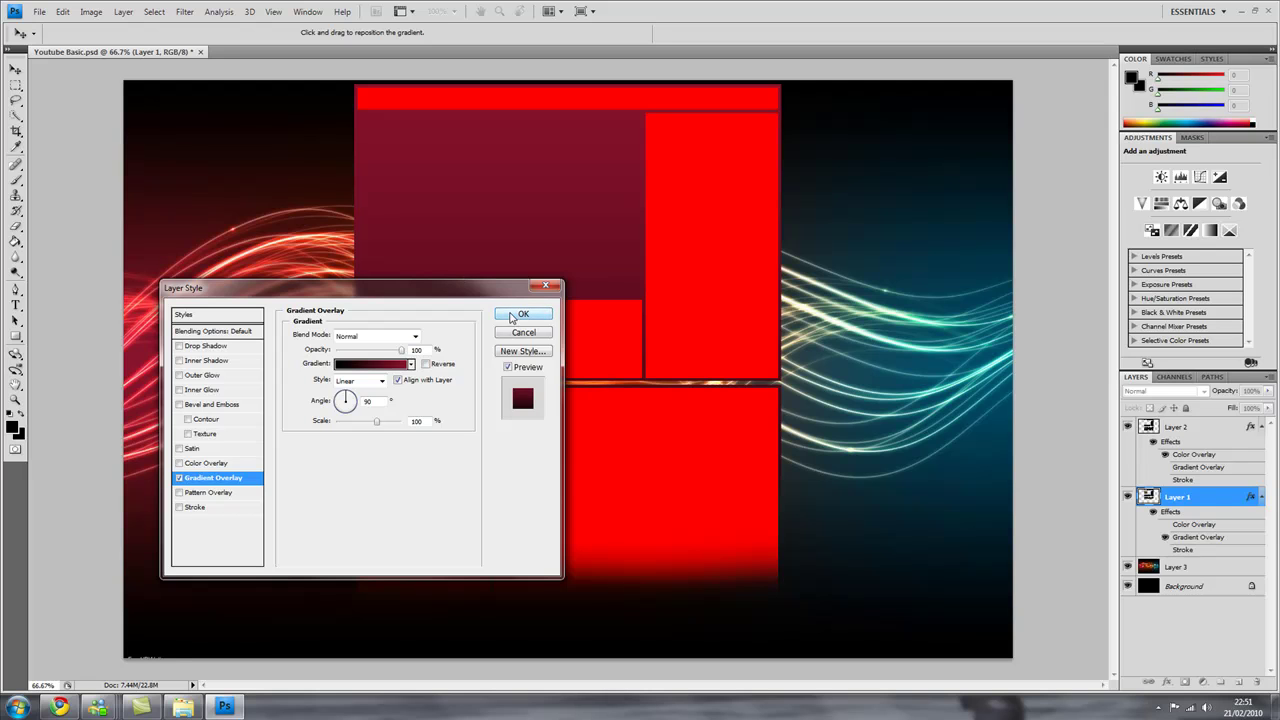
left_click(512, 316)
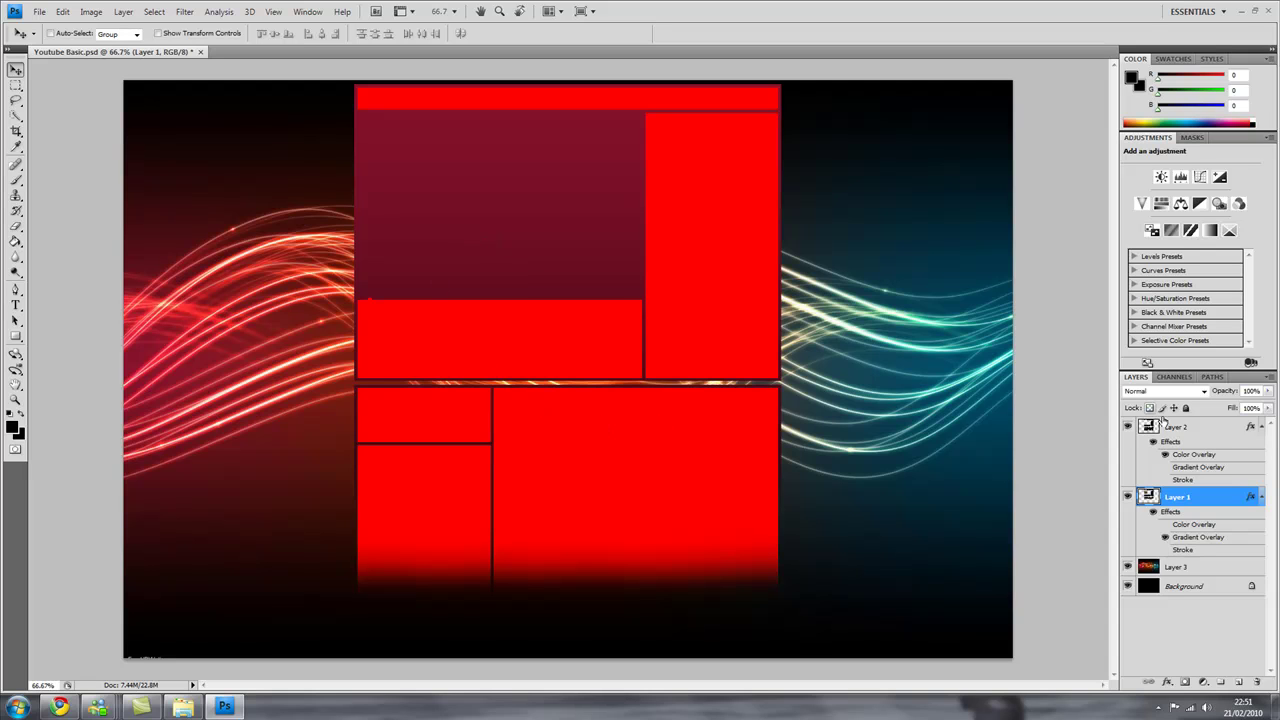
Step: In Layer 2's Layer Style, replace the Color Overlay with a Gradient Overlay
left_click(1190, 430)
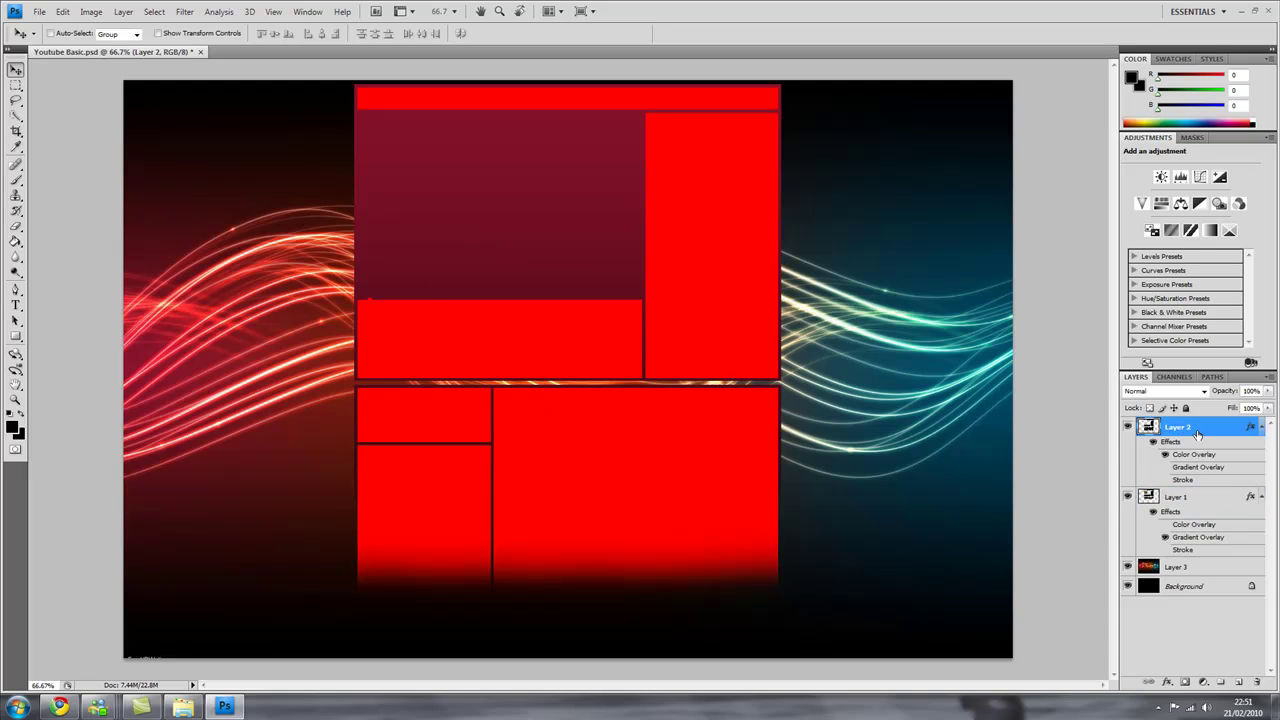
double_click(1193, 431)
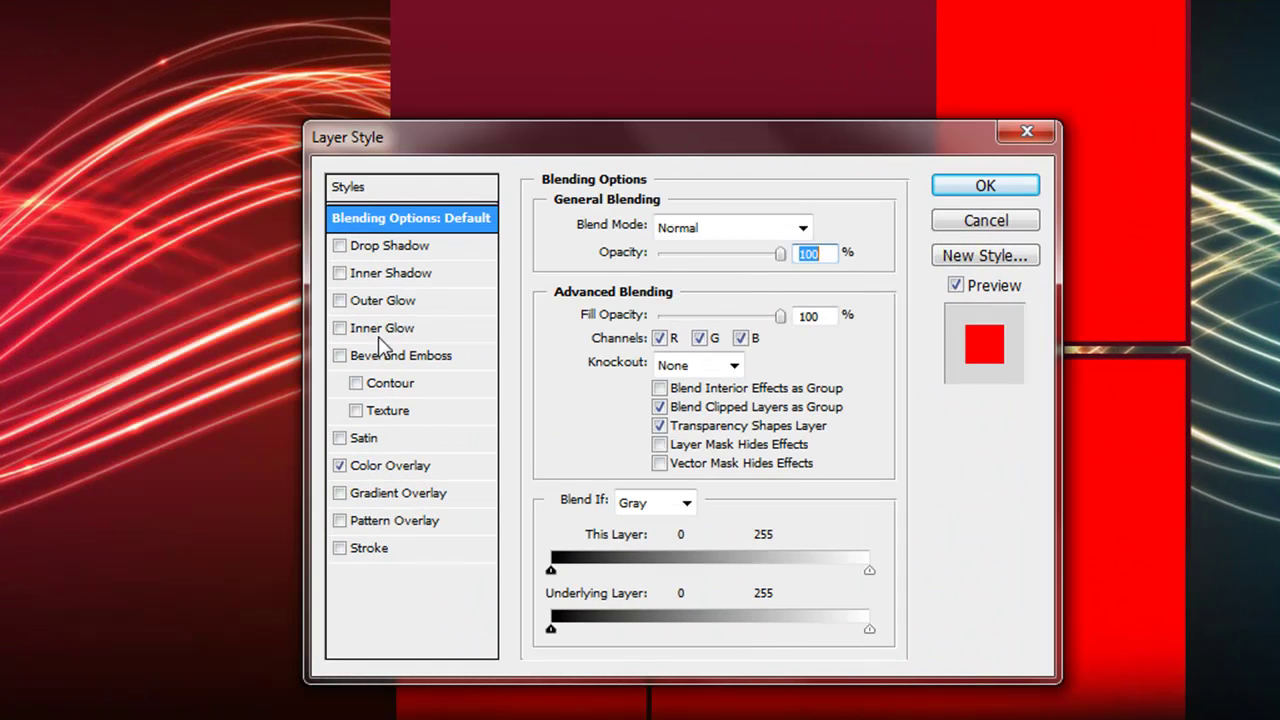
left_click(340, 494)
left_click(340, 466)
left_click(386, 500)
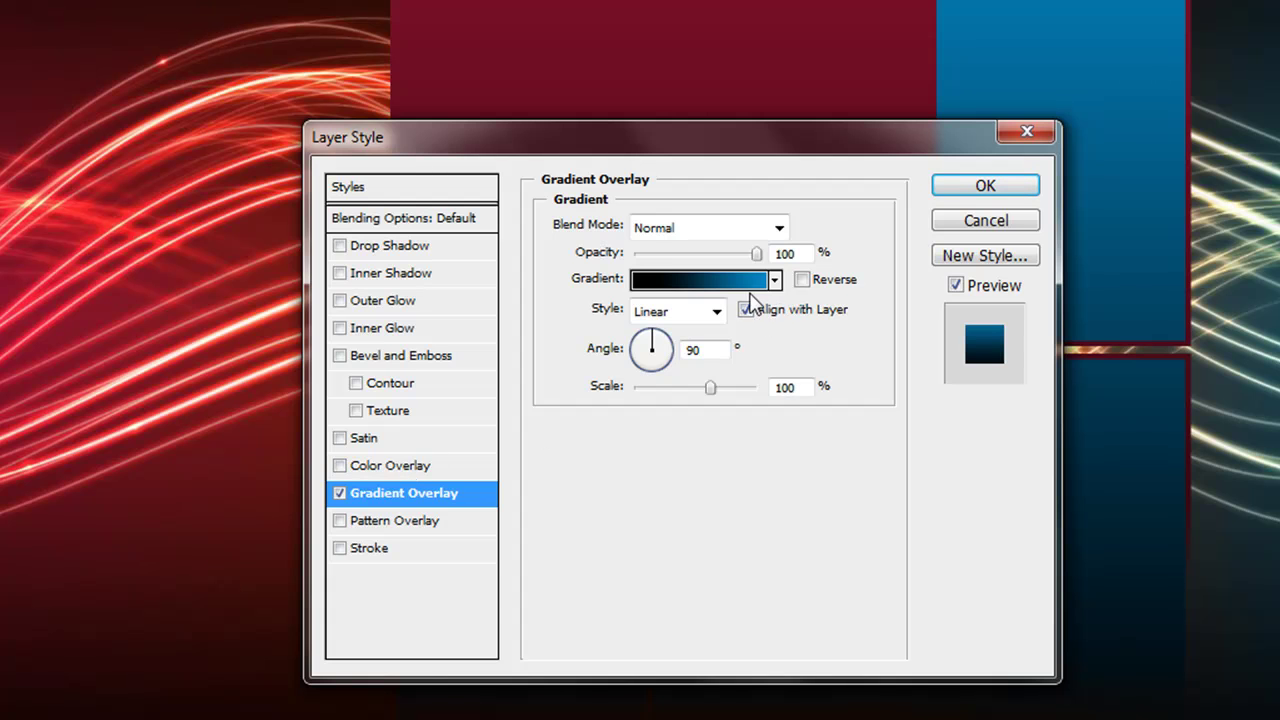
Step: Set the gradient's right stop to steel blue 2b82a5
left_click(745, 288)
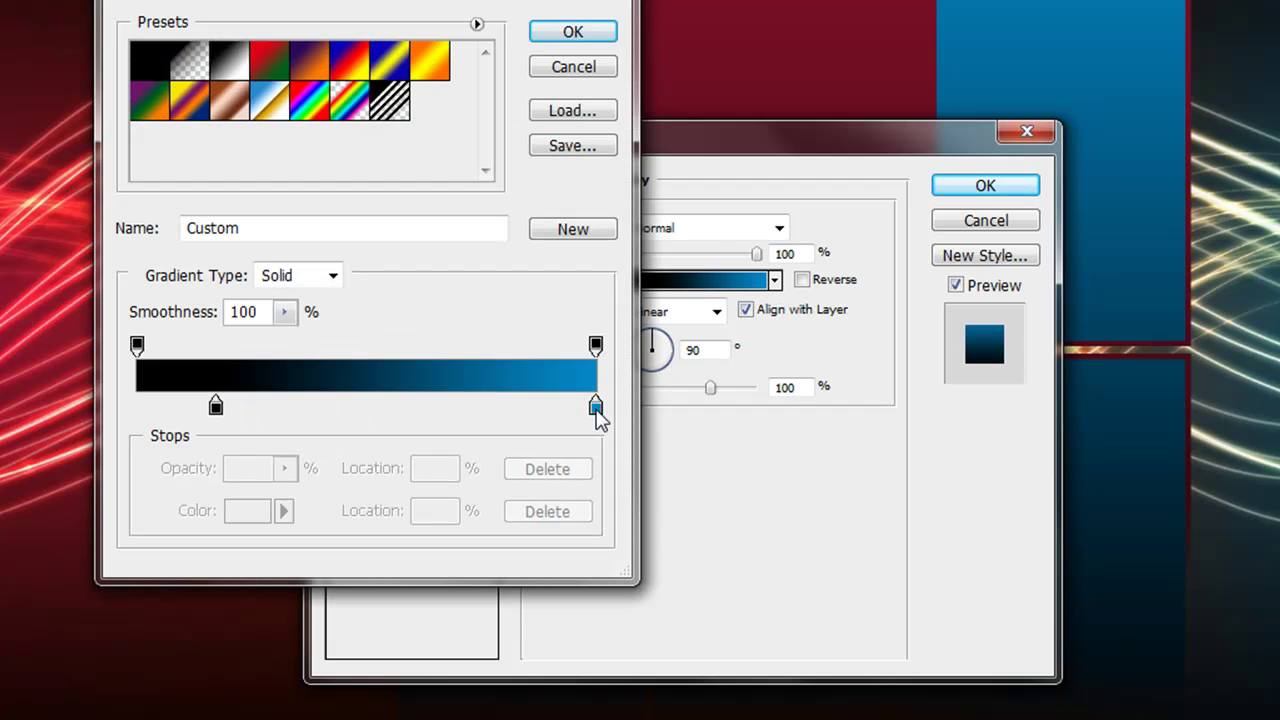
double_click(596, 408)
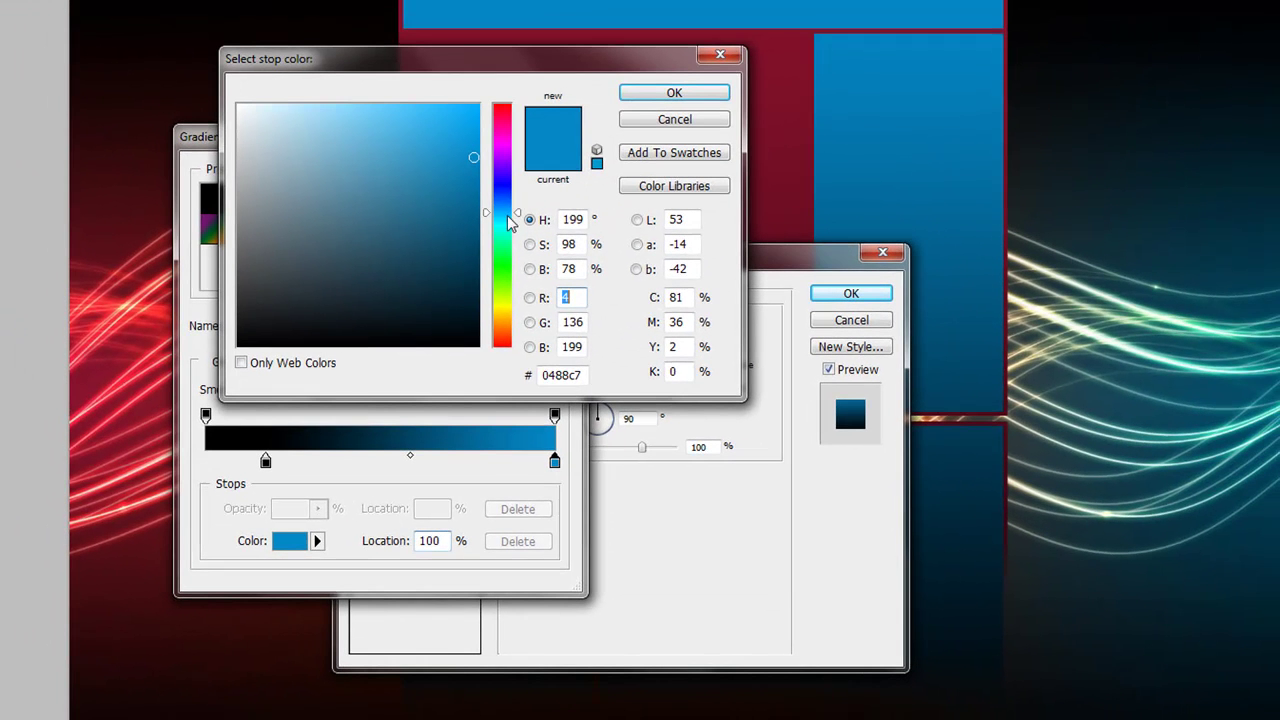
left_click(1219, 392)
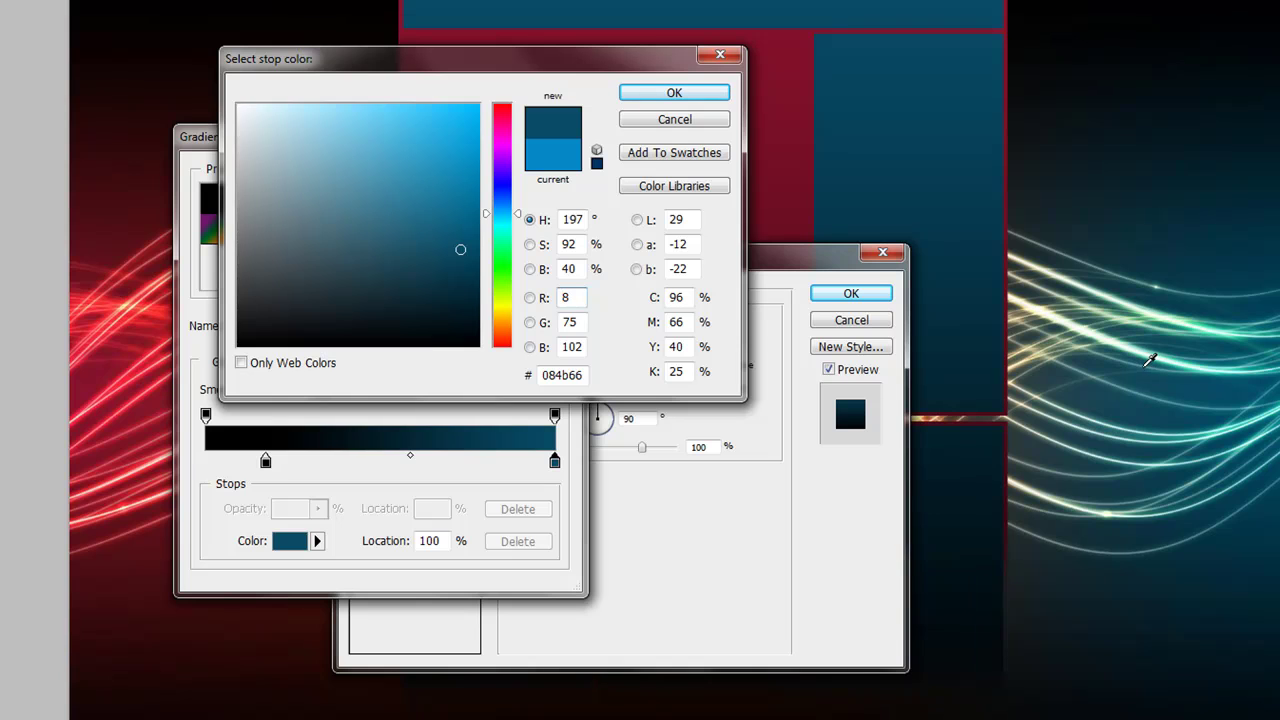
left_click(1212, 316)
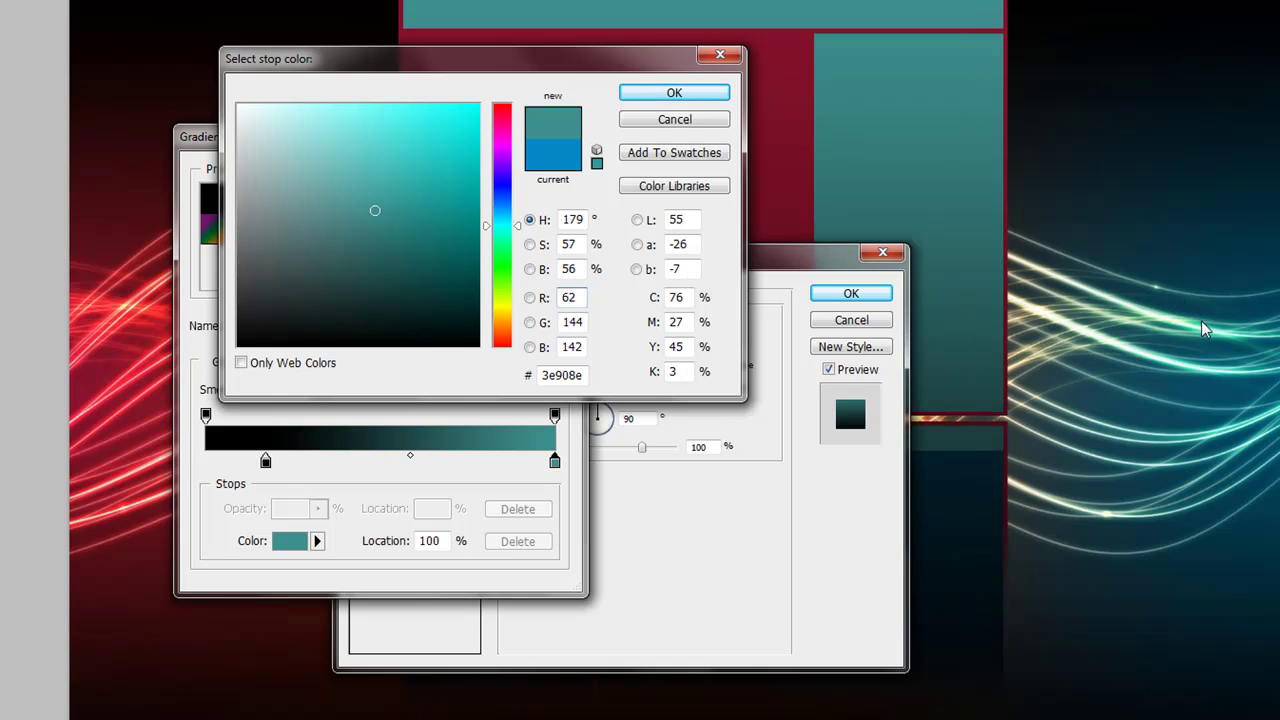
left_click(1212, 327)
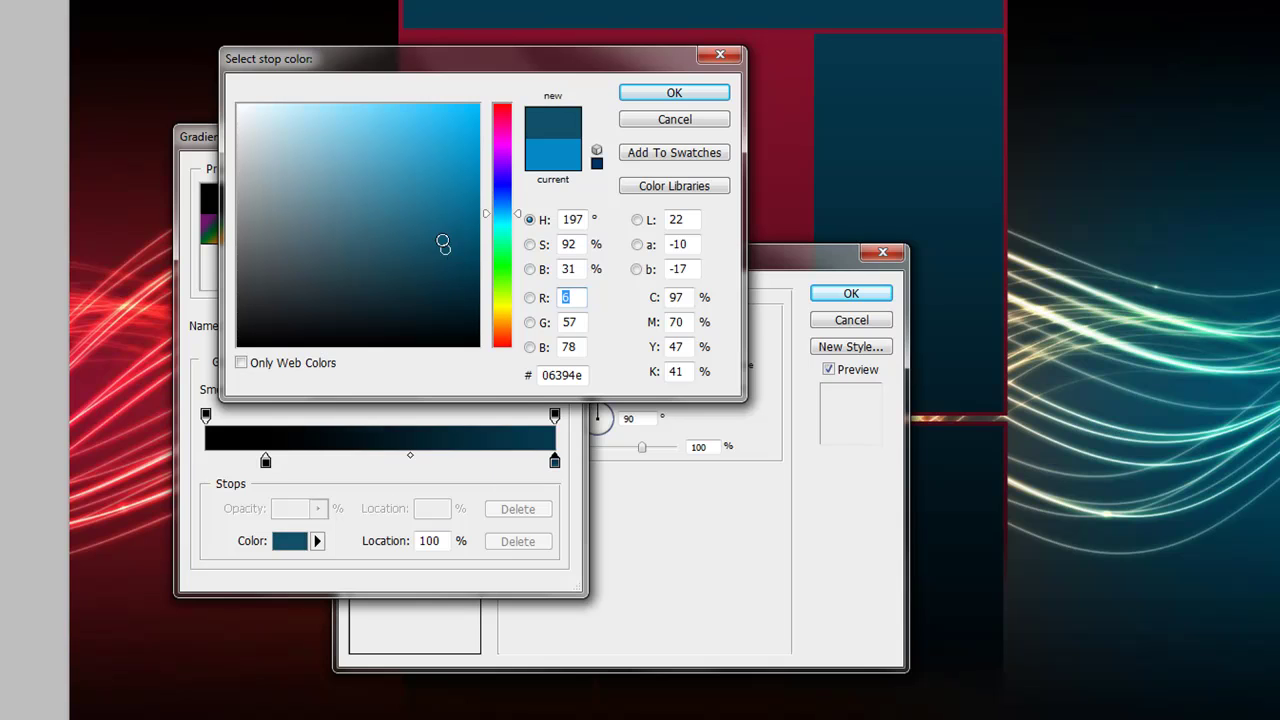
left_click(443, 245)
left_click_drag(443, 245, 444, 247)
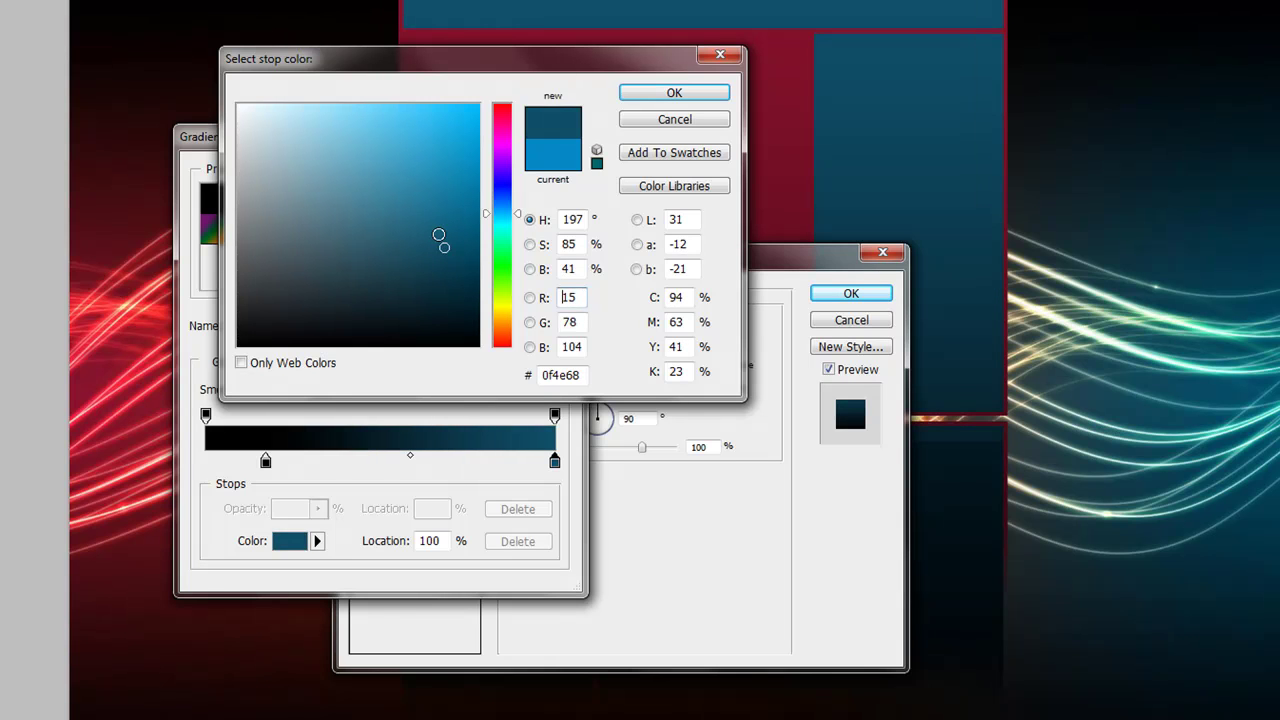
left_click(416, 189)
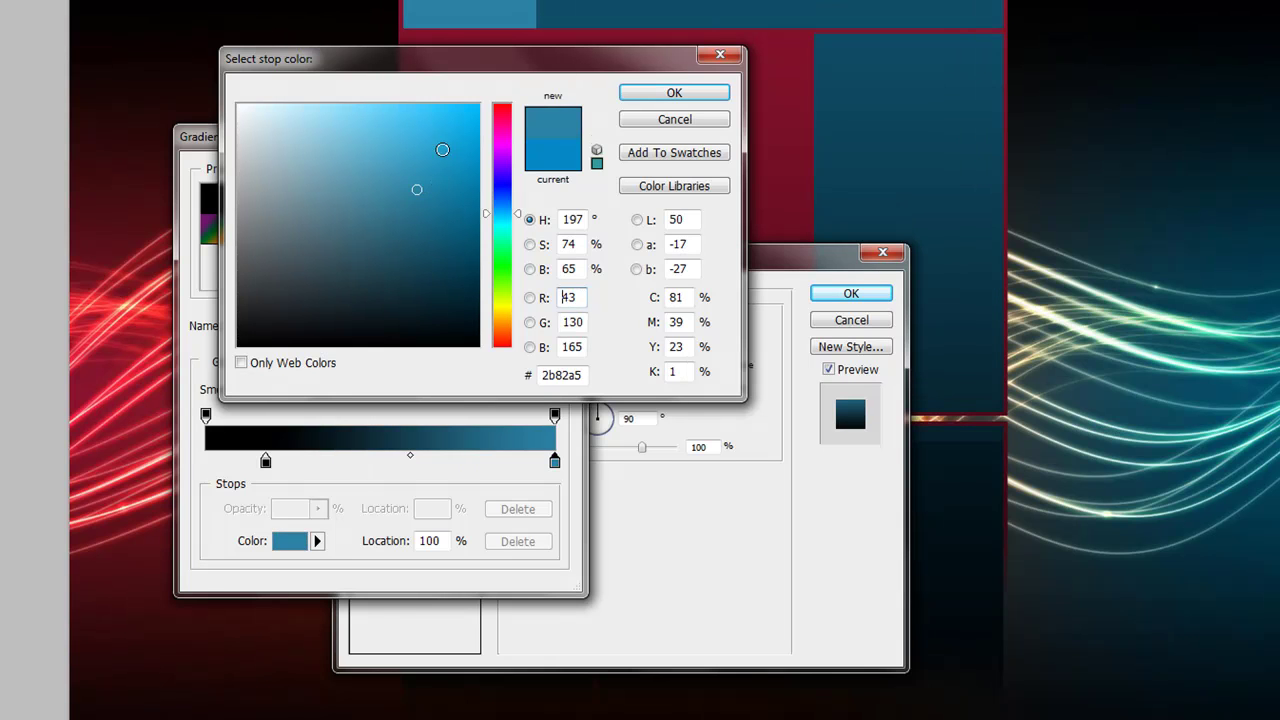
left_click(649, 94)
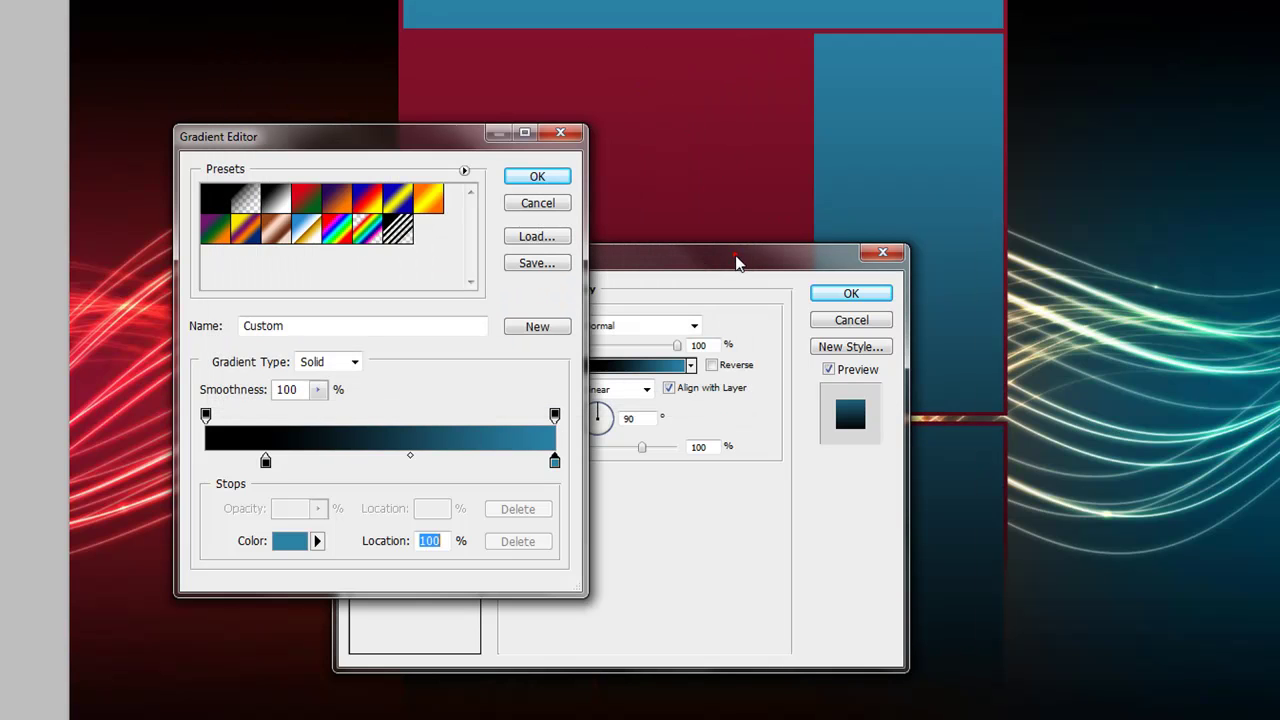
Step: Confirm the black-to-blue gradient and apply the overlay to Layer 2
left_click(540, 180)
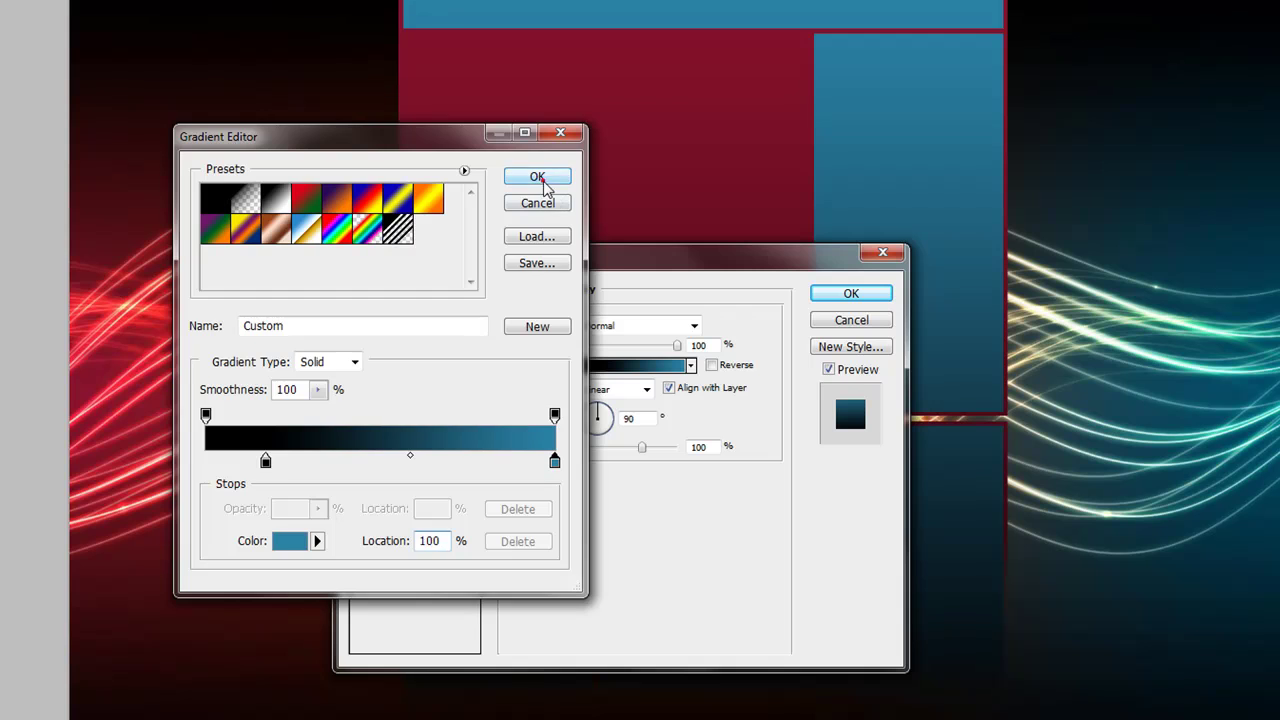
left_click_drag(620, 265, 816, 131)
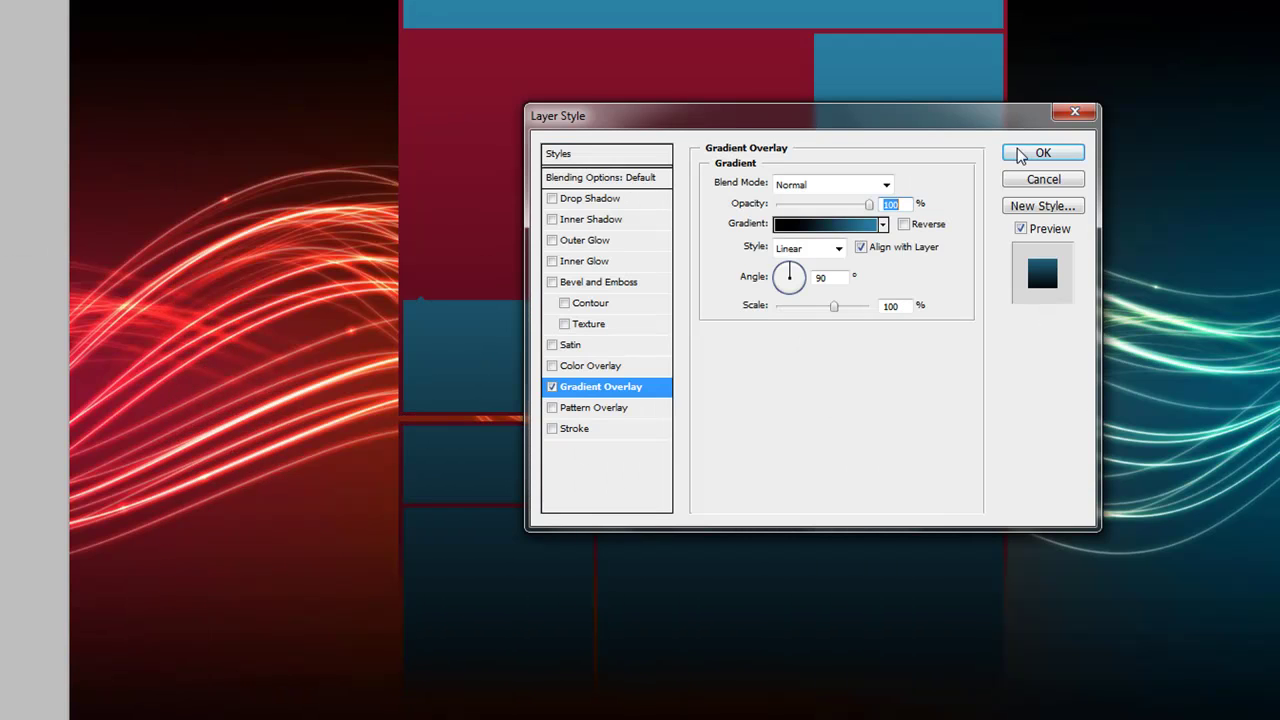
left_click(1020, 155)
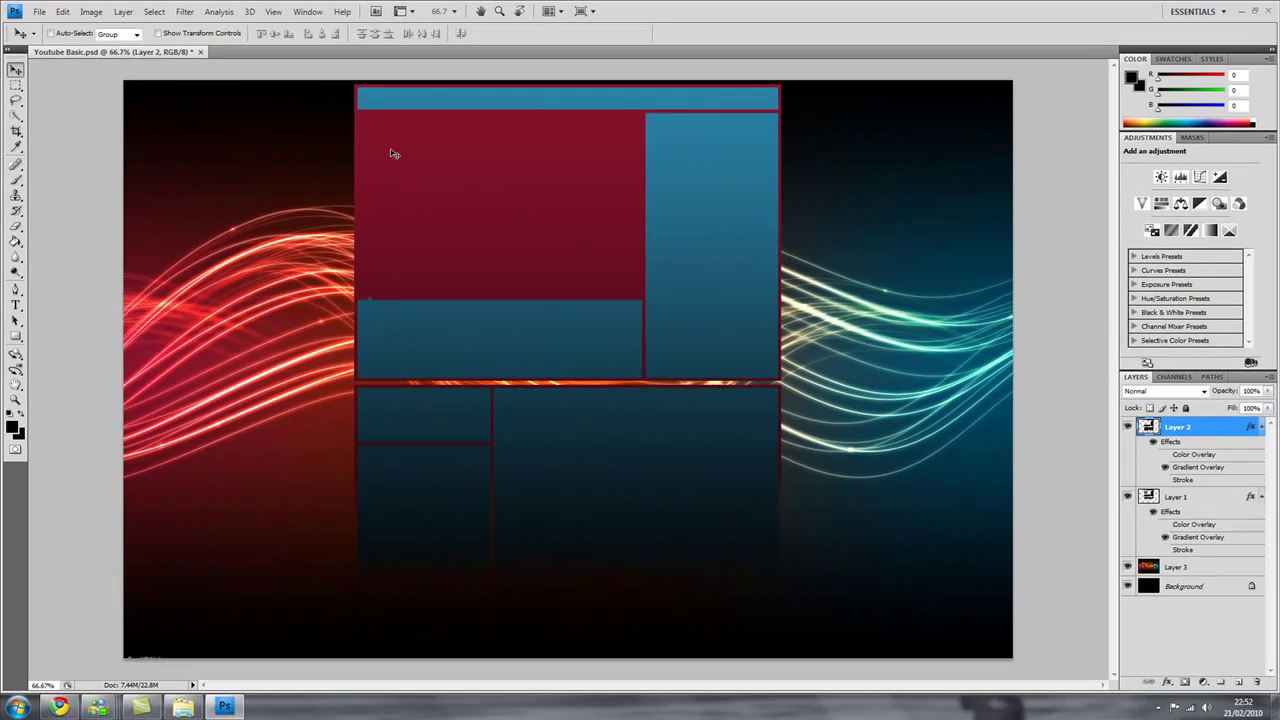
Step: Add a 2 px Overlay-blended stroke to Layer 1's boxes, then open Layer 2's Layer Style
double_click(1208, 500)
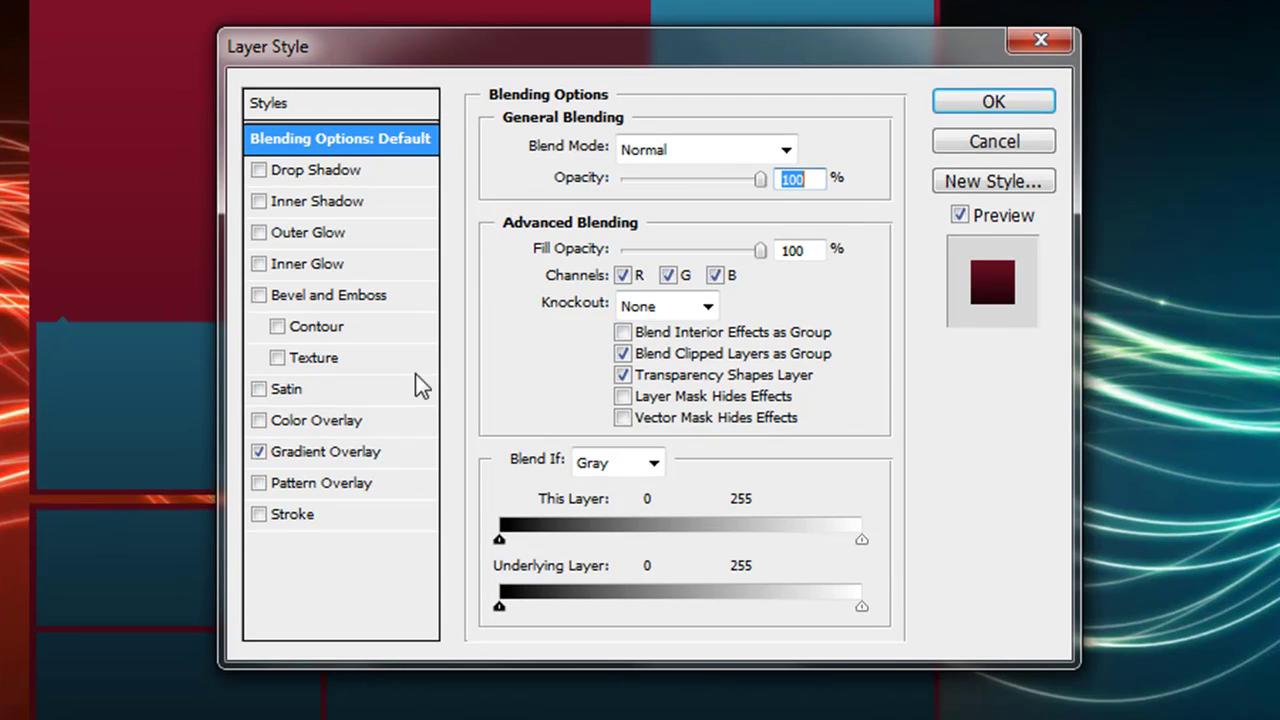
left_click(286, 519)
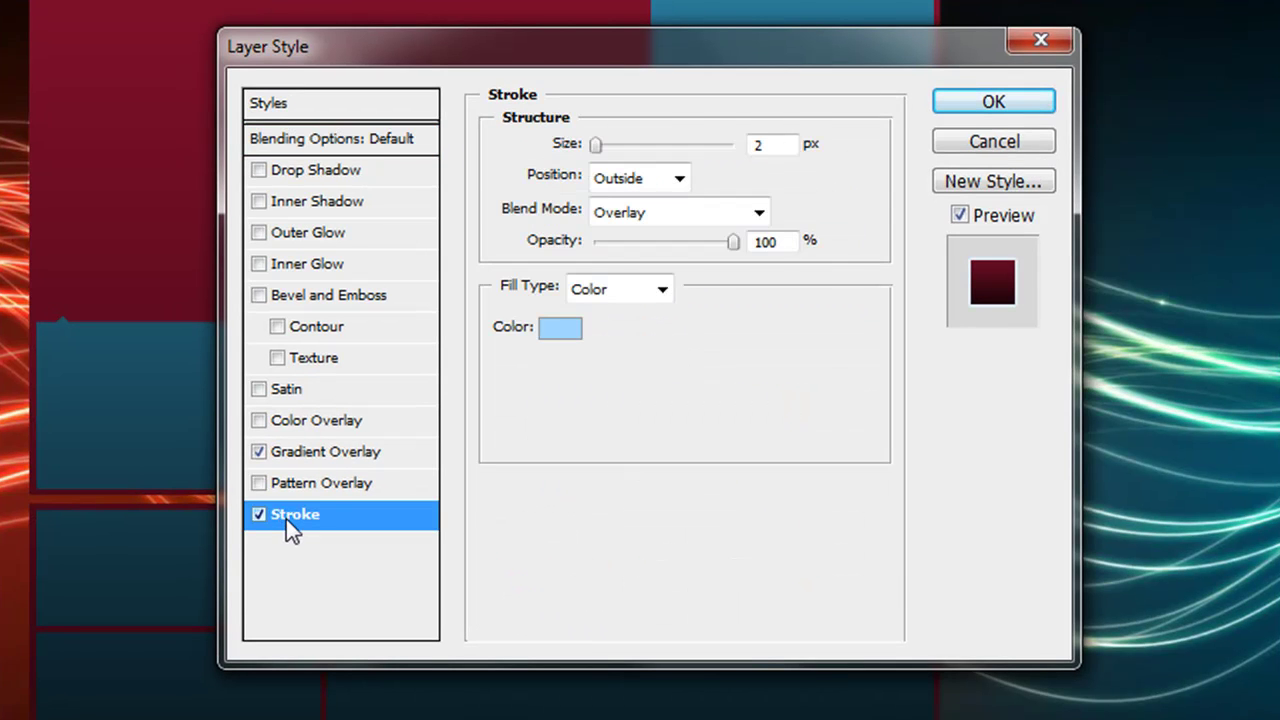
left_click(660, 207)
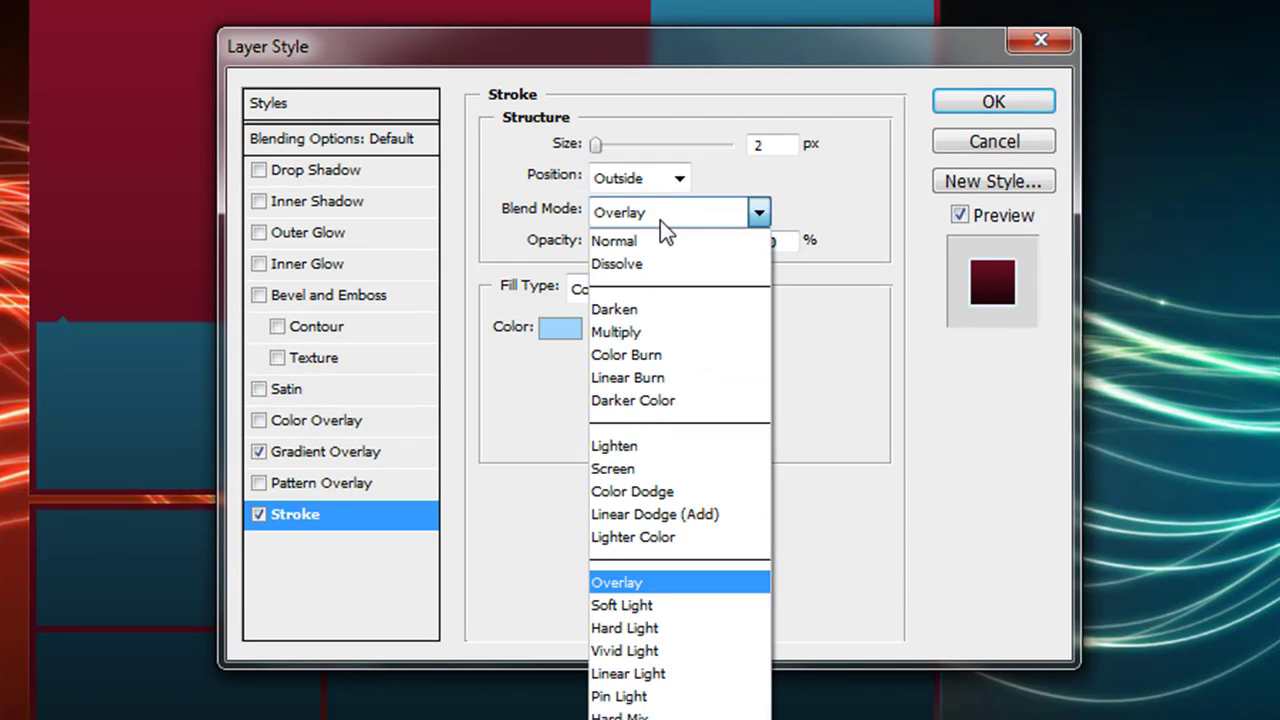
left_click(630, 584)
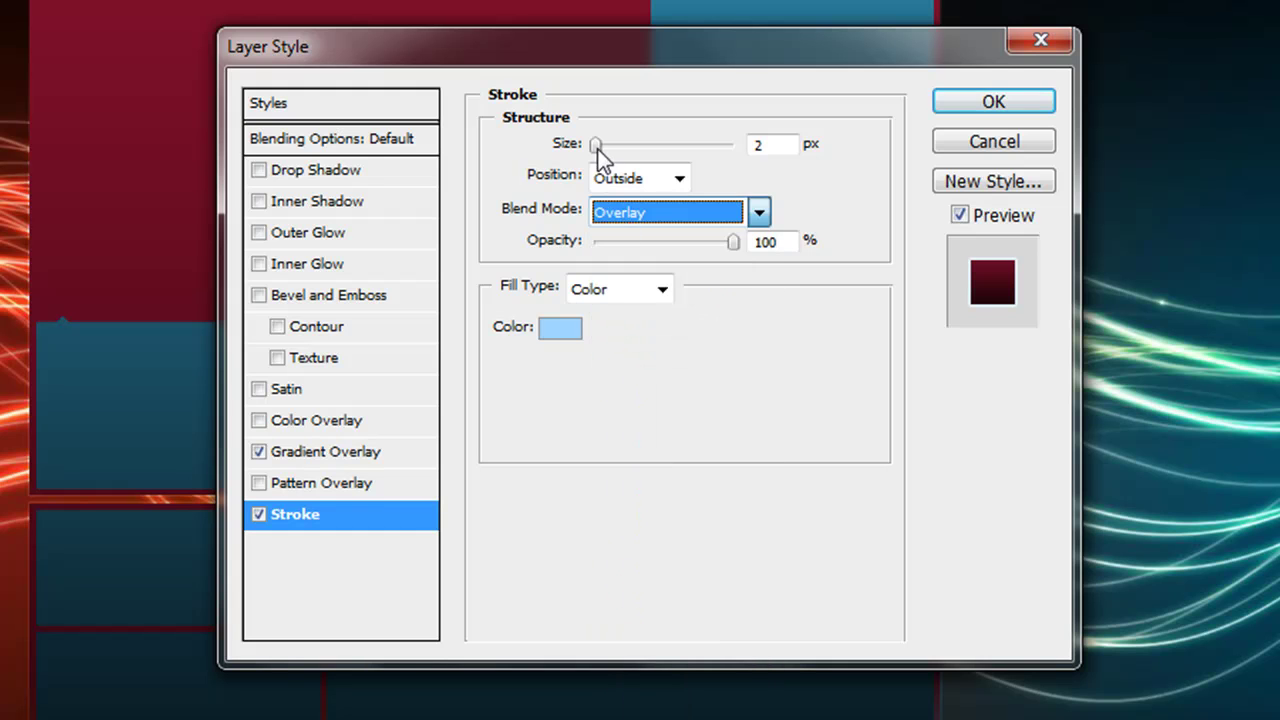
left_click(777, 145)
key("Down")
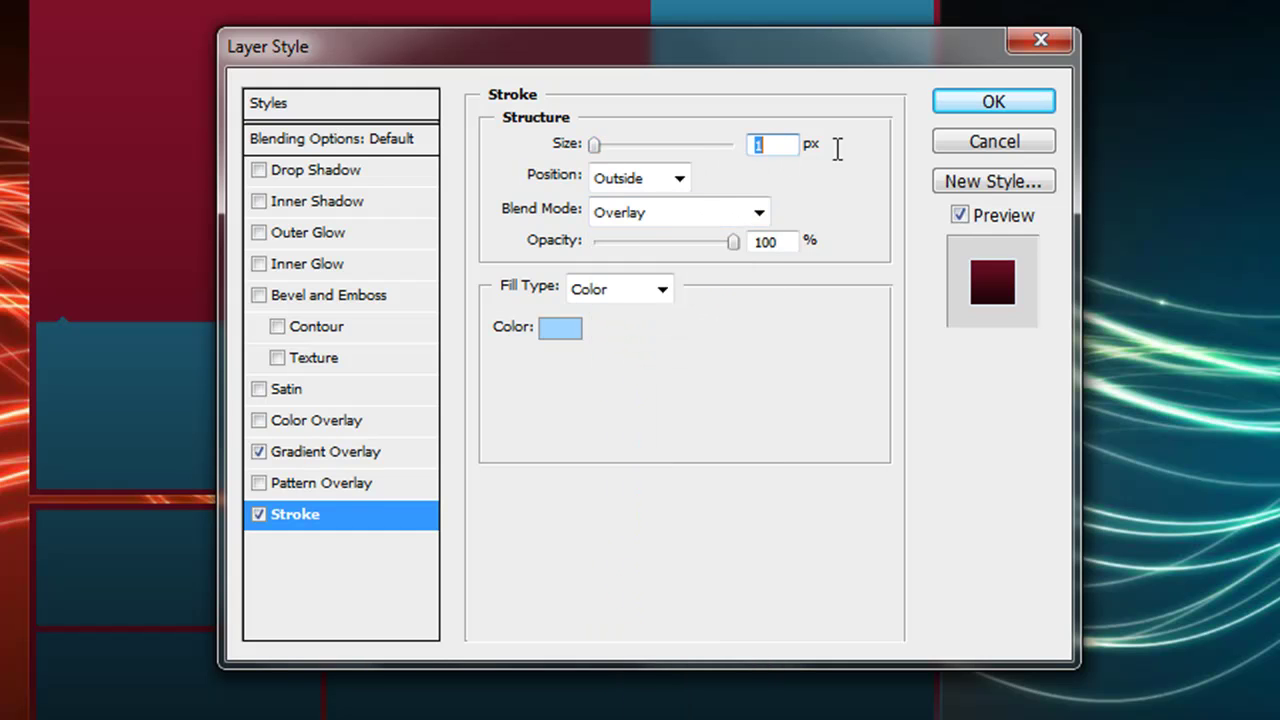
type("12")
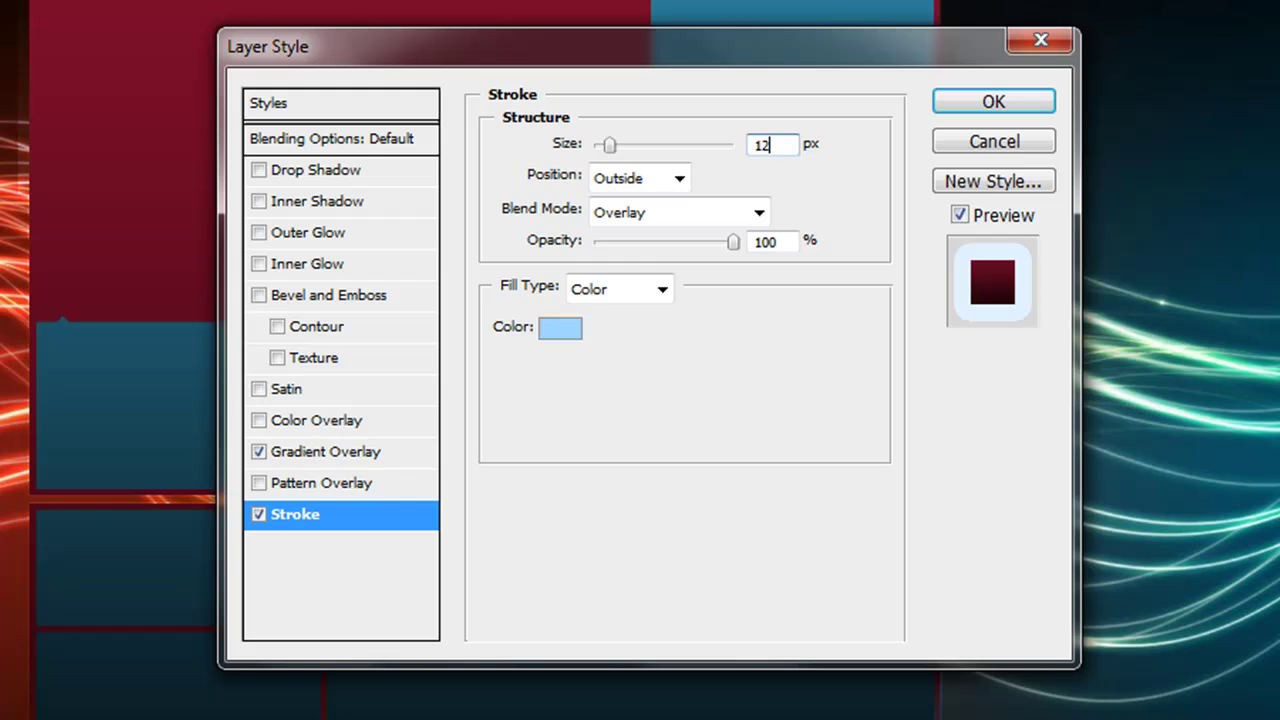
key("BackSpace")
key("BackSpace")
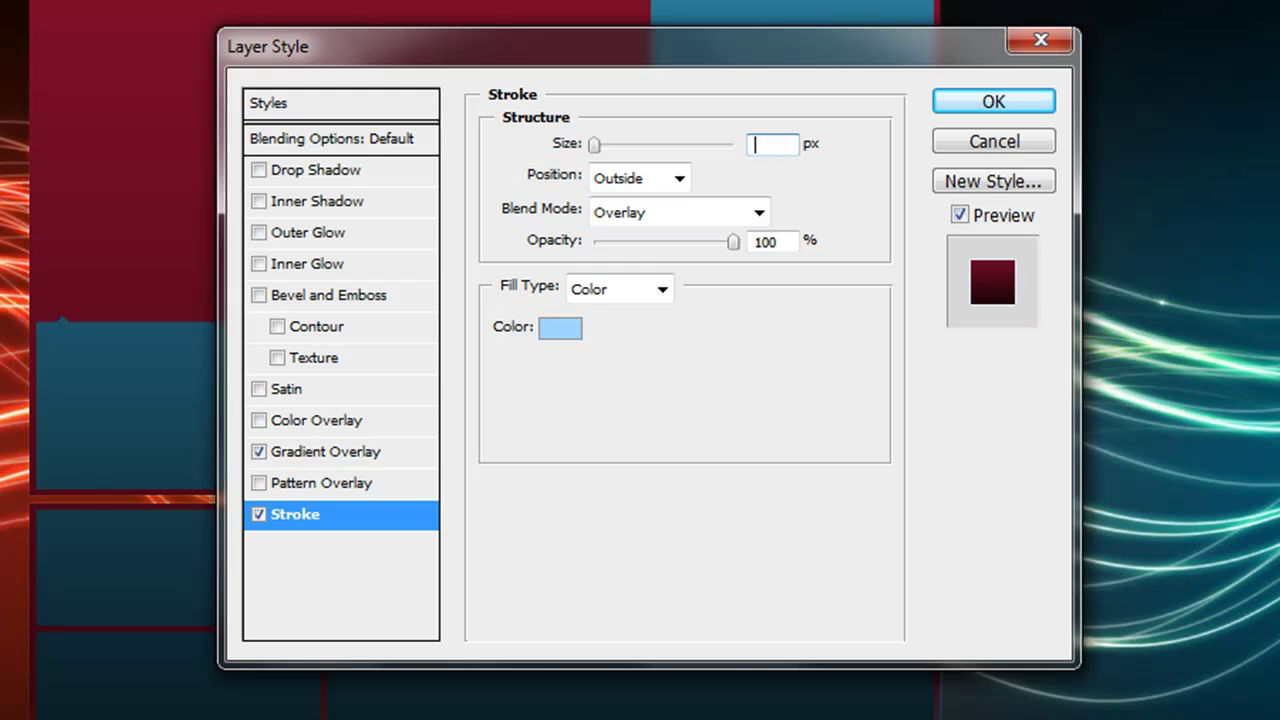
type("2")
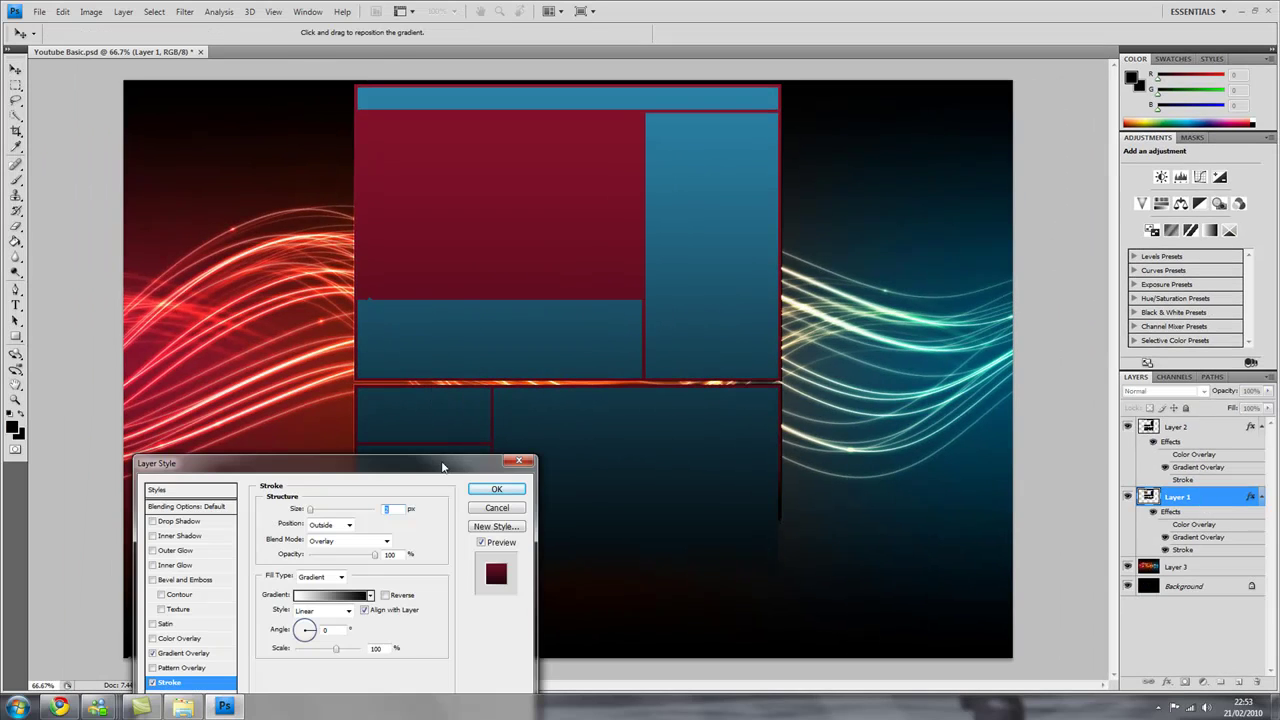
left_click_drag(443, 466, 443, 268)
left_click(498, 291)
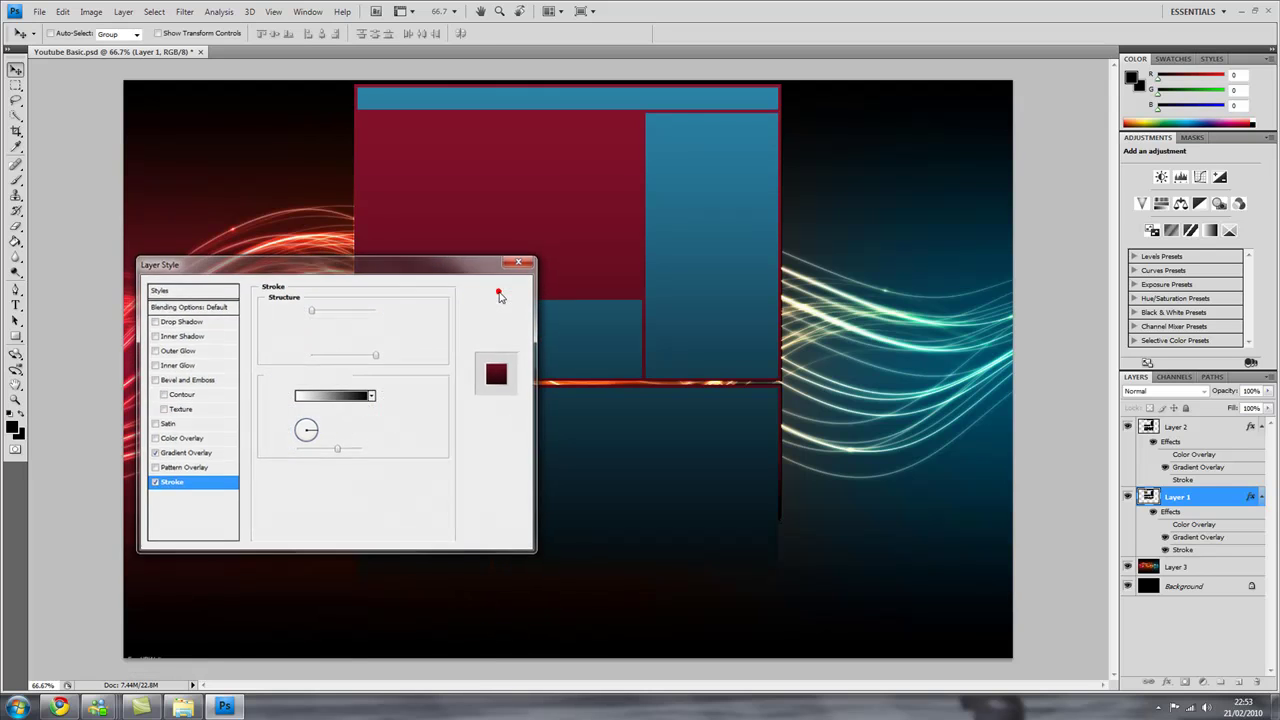
double_click(1201, 428)
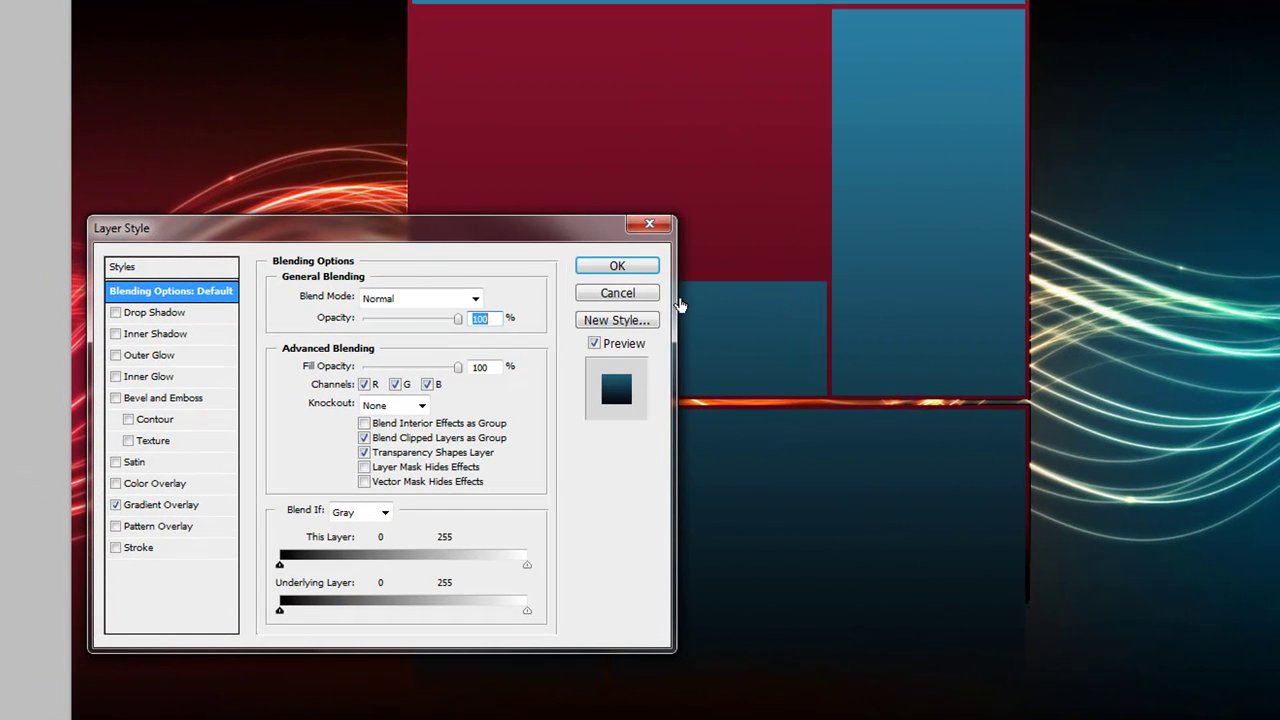